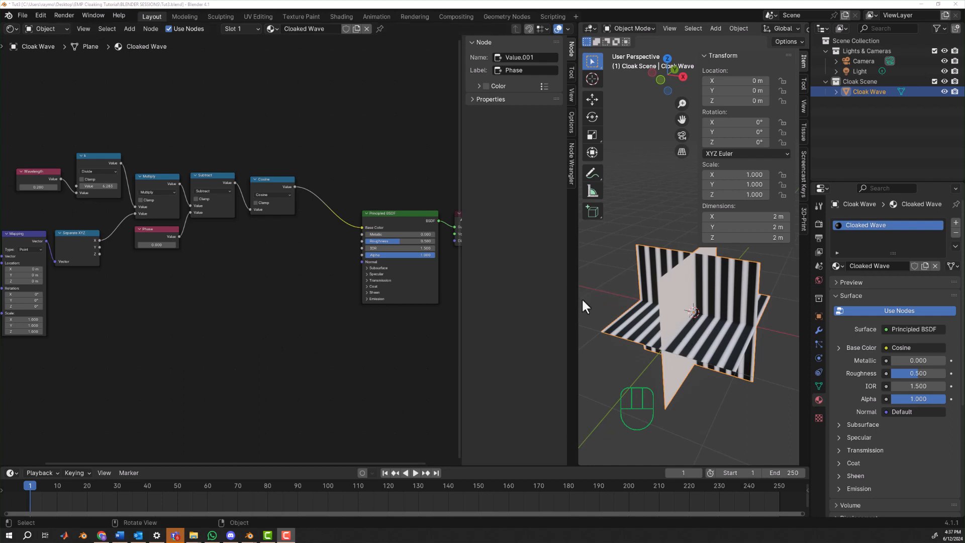
# Enlarge the 3D viewport and view the crossed planes through the scene camera
pyautogui.moveTo(577, 301); pyautogui.dragTo(271, 308)
pyautogui.click(678, 307)
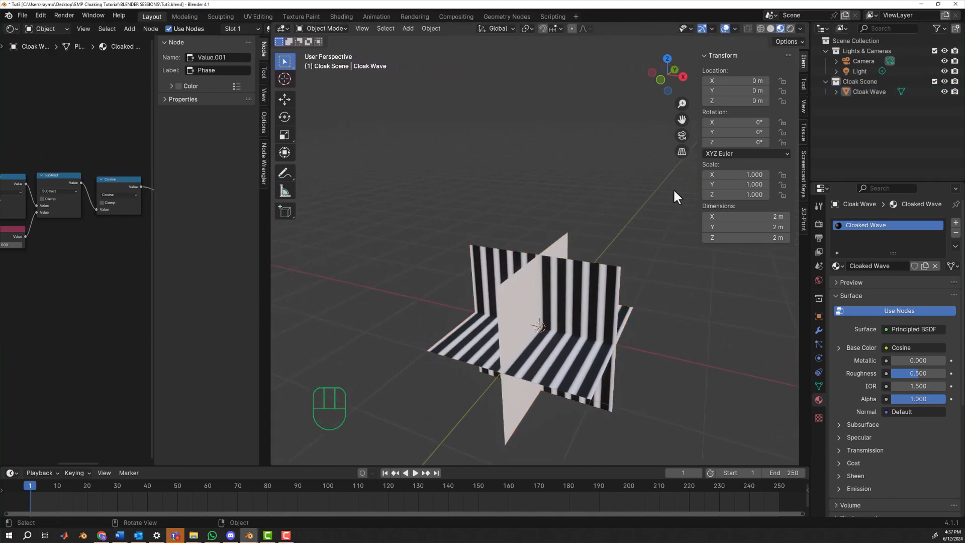
pyautogui.click(682, 135)
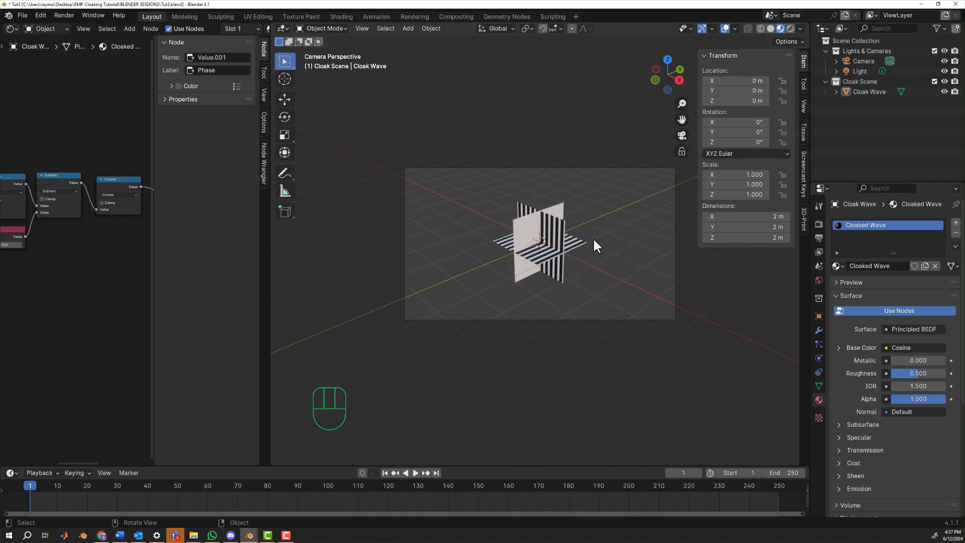
pyautogui.moveTo(592, 236); pyautogui.dragTo(569, 249, button='middle')
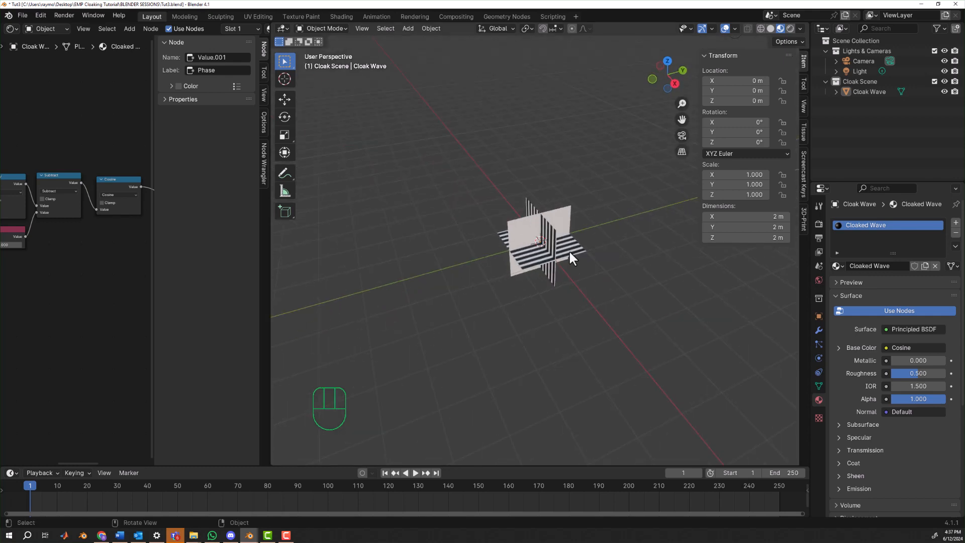
pyautogui.click(682, 135)
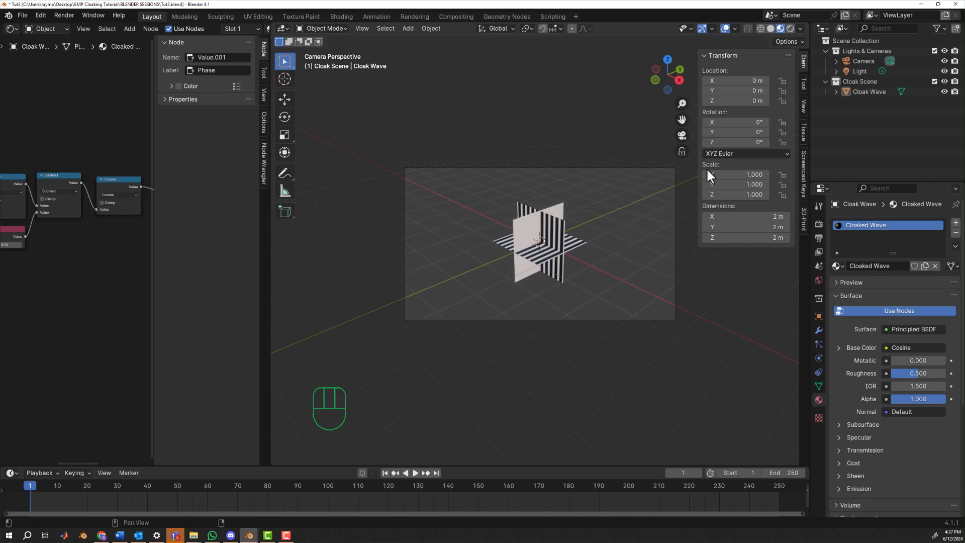
# Lock the camera to the view and reposition it closer to the crossed planes
pyautogui.click(805, 107)
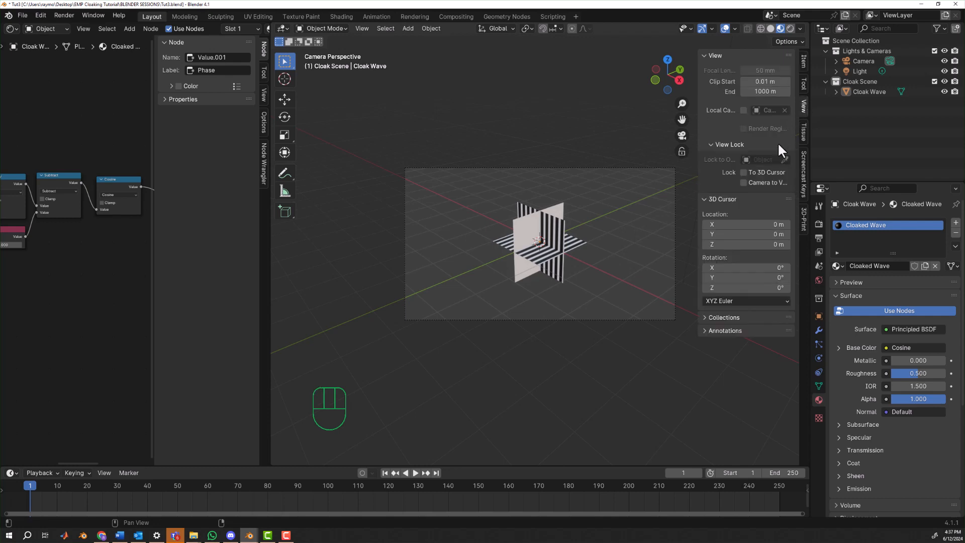
pyautogui.click(743, 183)
pyautogui.moveTo(578, 224); pyautogui.dragTo(601, 221, button='middle')
pyautogui.scroll(3, 587, 222)
pyautogui.scroll(2, 603, 222)
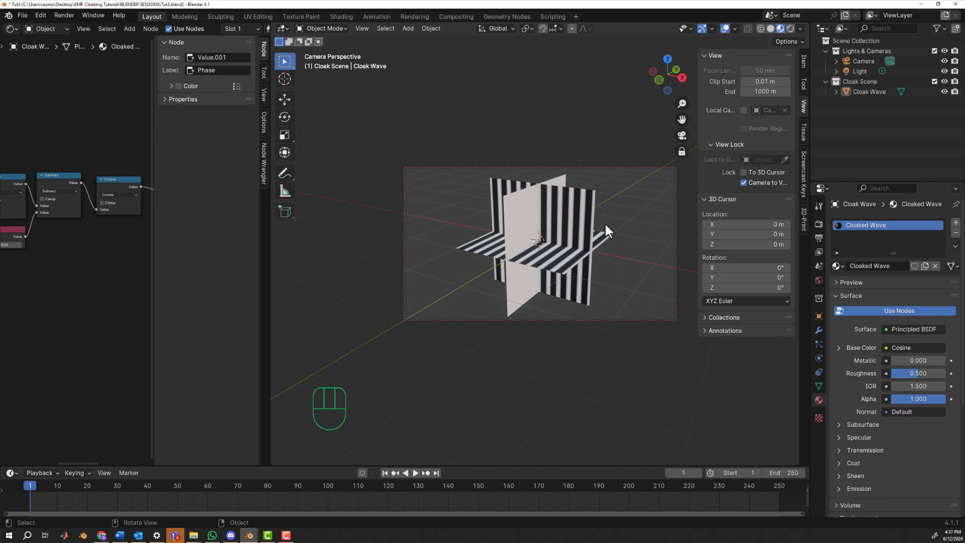
# Render a still image of the current camera view and close the render window
pyautogui.click(56, 16)
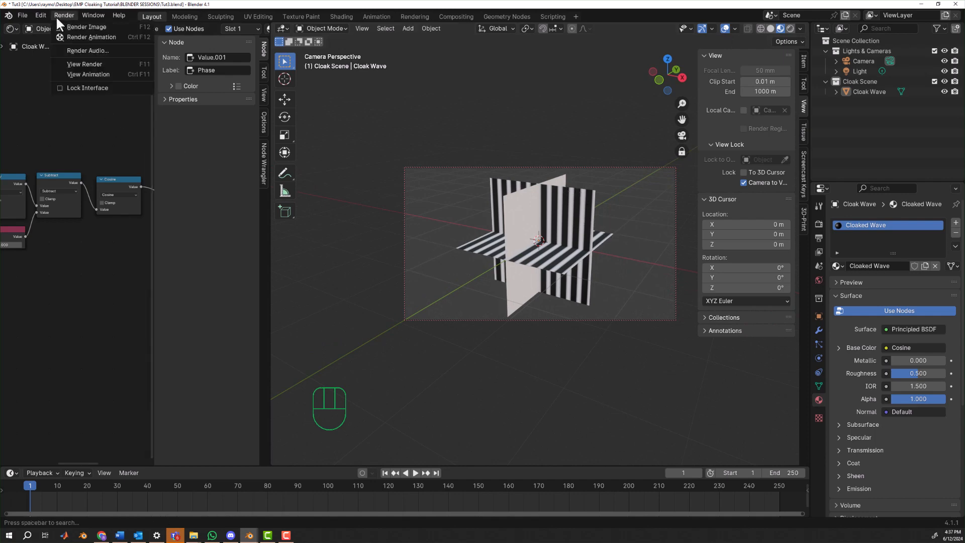
pyautogui.click(74, 27)
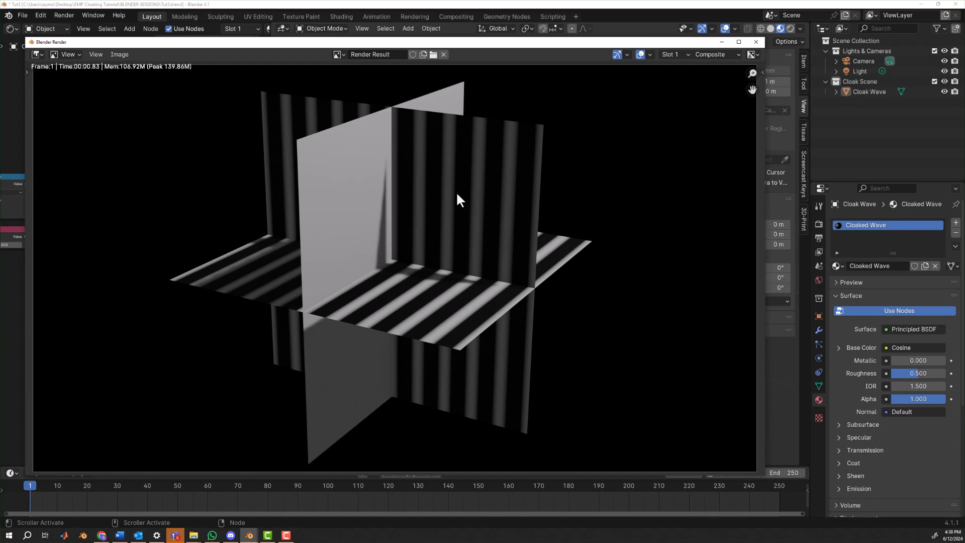
pyautogui.click(759, 42)
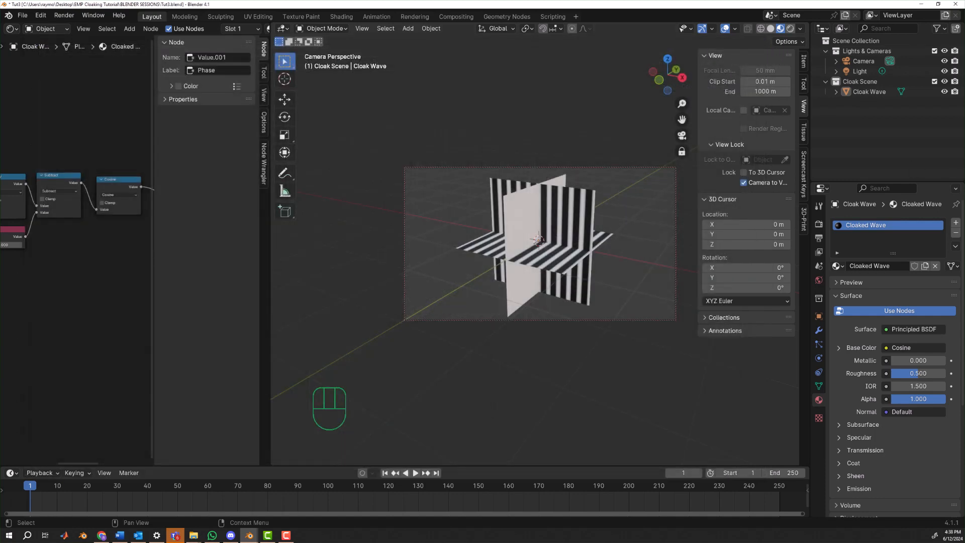
# Delete the Light object from the Lights & Cameras collection
pyautogui.click(856, 71)
pyautogui.rightClick(856, 71)
pyautogui.click(856, 70)
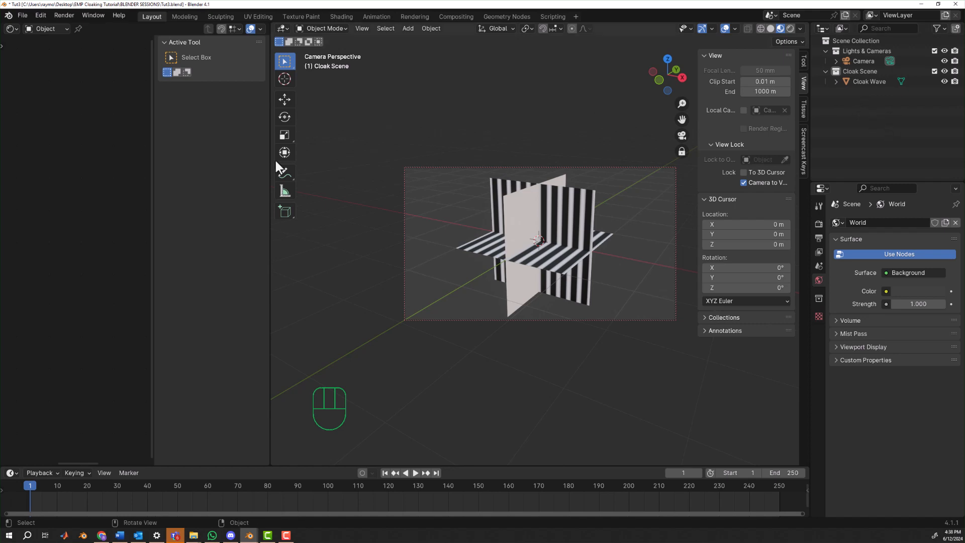
# Widen the shader node editor and select the Cloak Wave planes to bring up their material nodes
pyautogui.moveTo(269, 270); pyautogui.dragTo(532, 282)
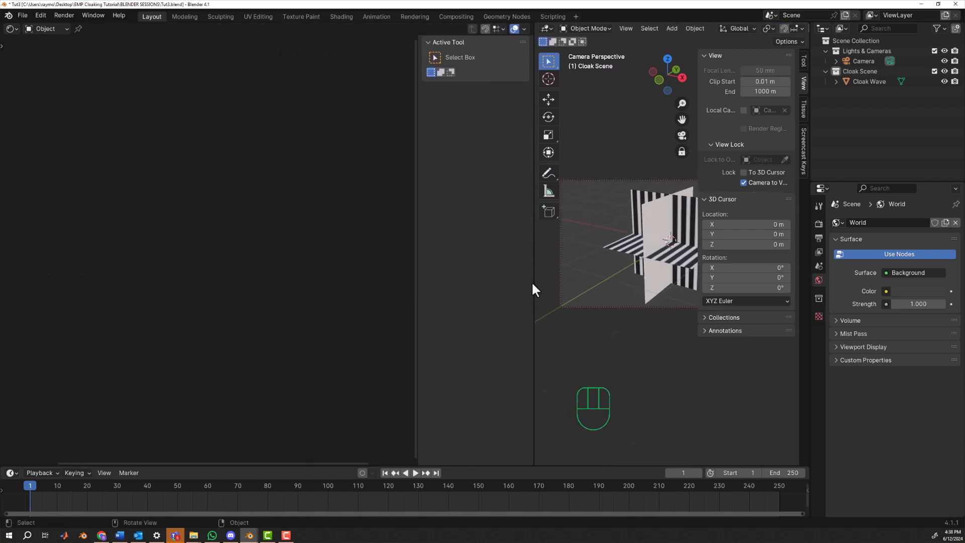
pyautogui.keyDown('shift'); pyautogui.moveTo(621, 276); pyautogui.dragTo(684, 421, button='middle'); pyautogui.keyUp('shift')
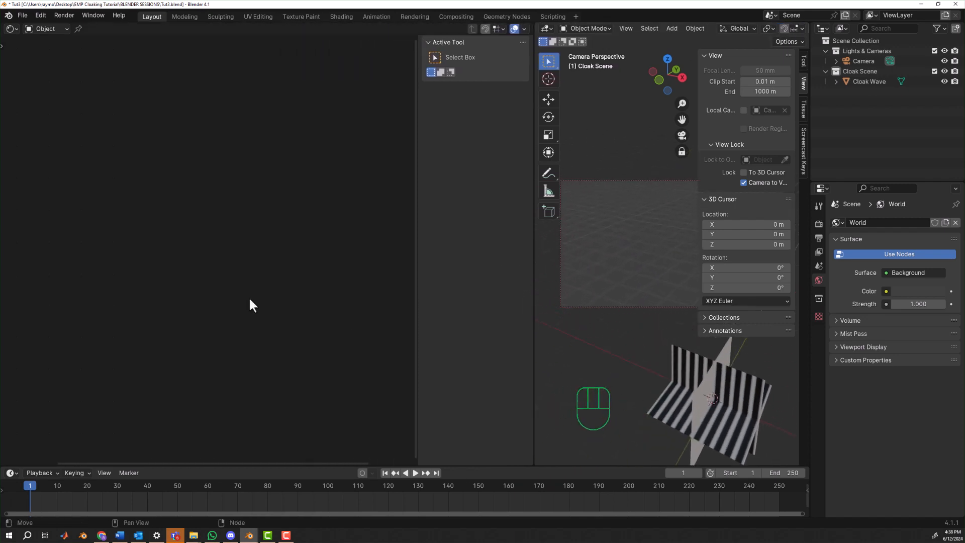
pyautogui.click(215, 257)
pyautogui.moveTo(221, 258); pyautogui.dragTo(246, 250, button='middle')
pyautogui.moveTo(182, 207); pyautogui.dragTo(183, 209, button='middle')
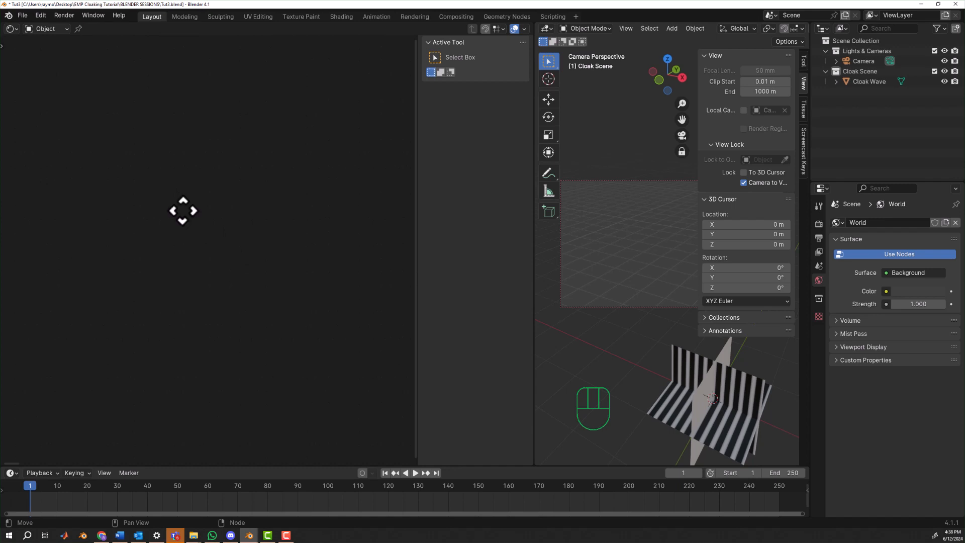
pyautogui.click(14, 26)
pyautogui.click(40, 121)
pyautogui.click(671, 385)
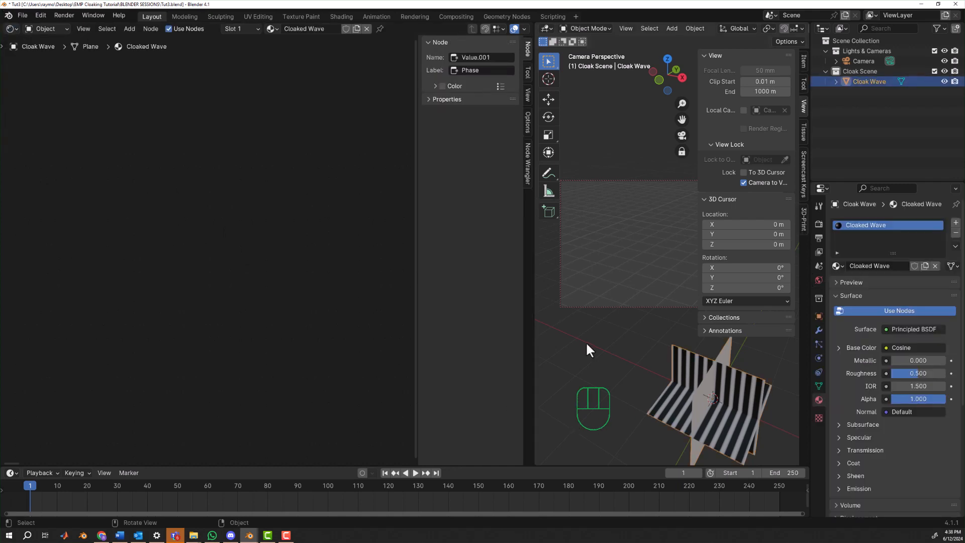
# Locate the Cosine node in the Cloaked Wave material's node tree and select it
pyautogui.moveTo(244, 274); pyautogui.dragTo(120, 228, button='middle')
pyautogui.moveTo(322, 258); pyautogui.dragTo(263, 277, button='middle')
pyautogui.scroll(3, 316, 260)
pyautogui.moveTo(315, 258); pyautogui.dragTo(254, 328, button='middle')
pyautogui.scroll(4, 191, 327)
pyautogui.scroll(2, 256, 315)
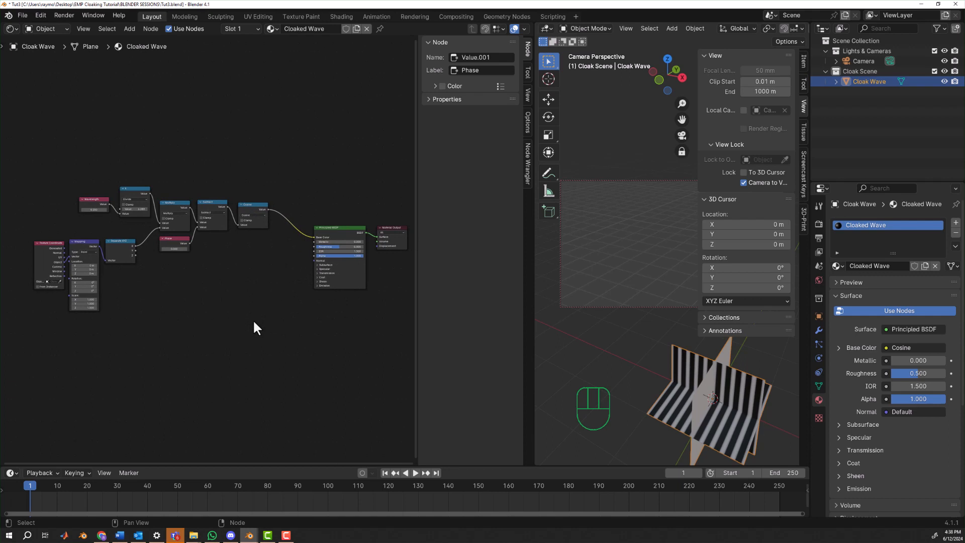
pyautogui.scroll(2, 254, 327)
pyautogui.moveTo(273, 282); pyautogui.dragTo(186, 308, button='middle')
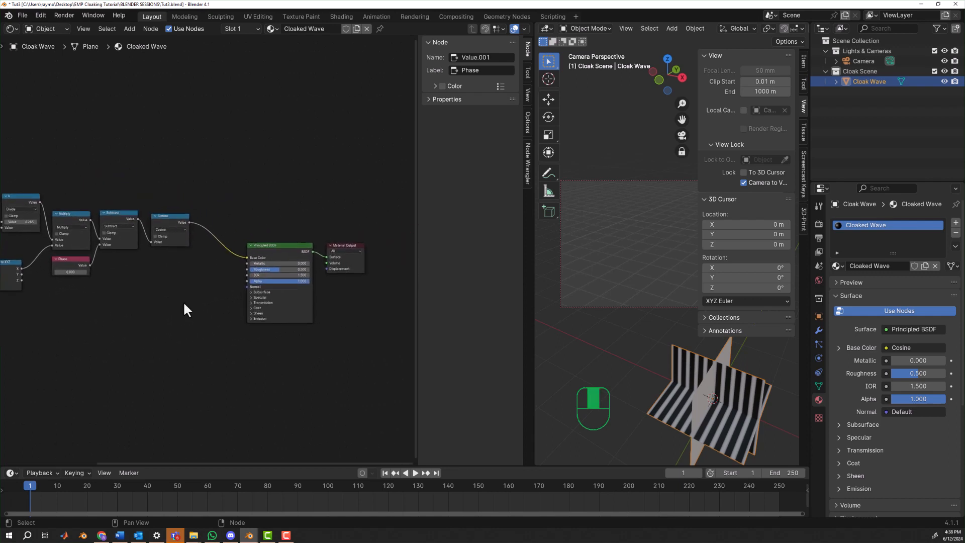
pyautogui.click(165, 220)
pyautogui.scroll(1, 184, 261)
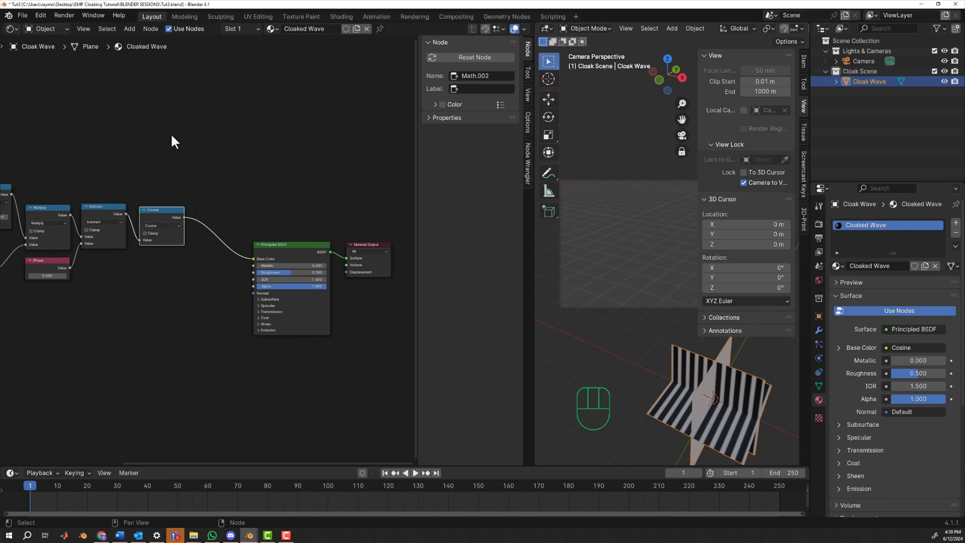
# Insert a Map Range node between the Cosine node and the Base Color input of the Principled BSDF
pyautogui.click(128, 29)
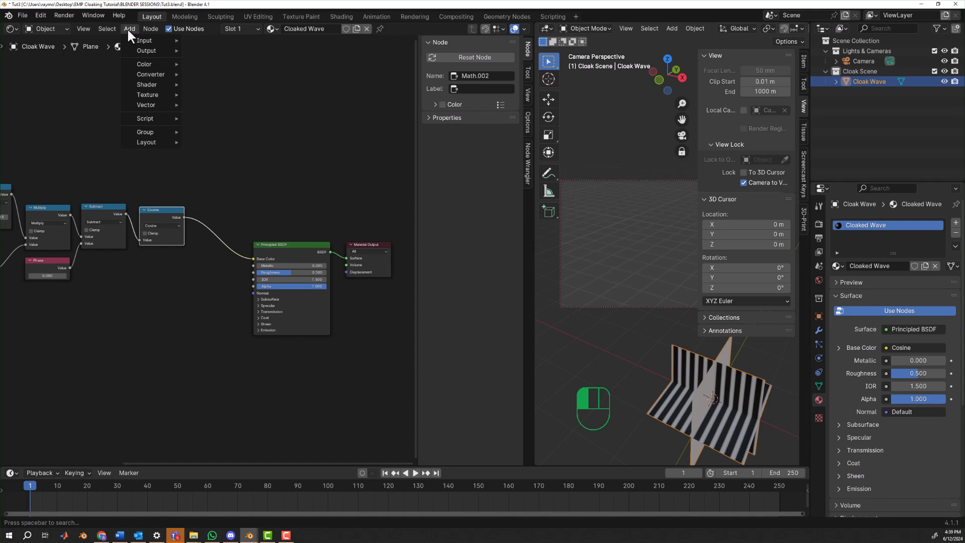
pyautogui.write('map t')
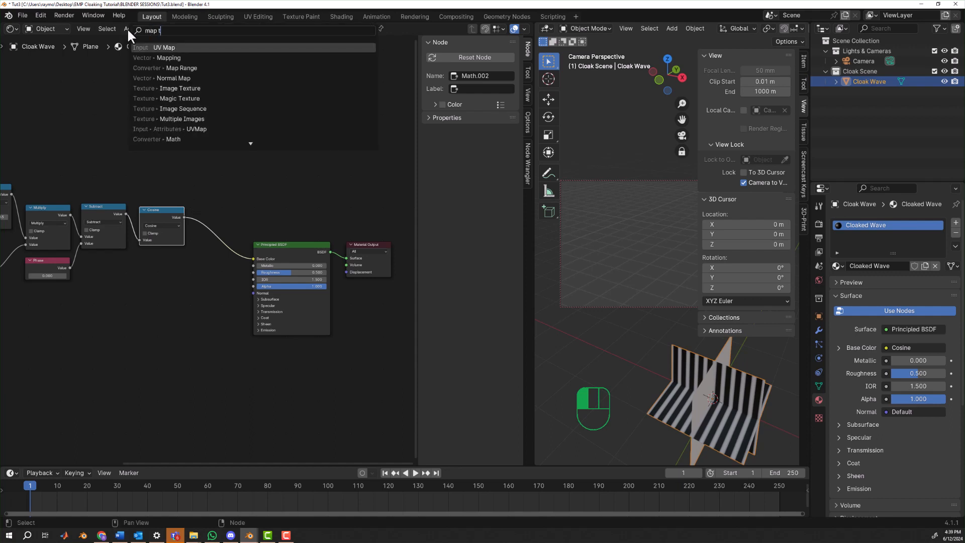
pyautogui.press('BackSpace')
pyautogui.write('r')
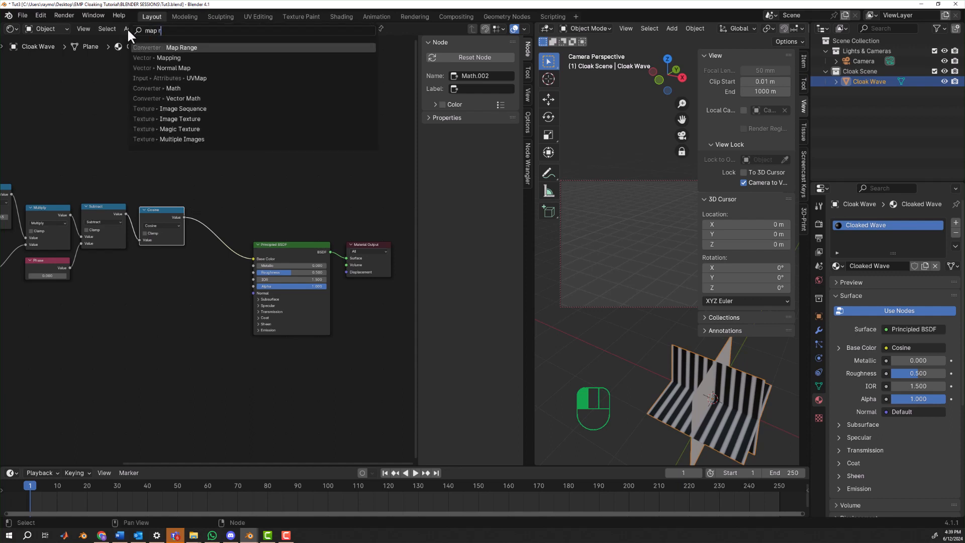
pyautogui.press('Return')
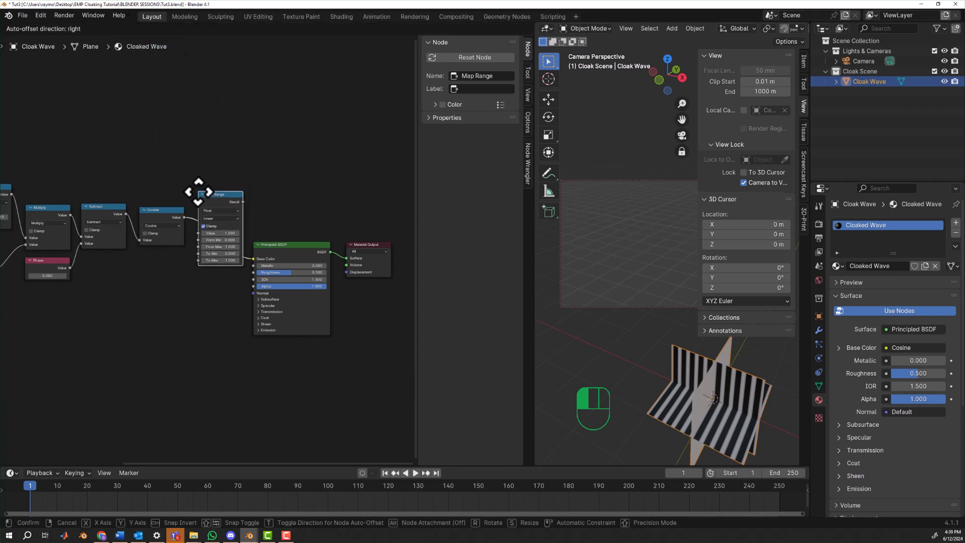
pyautogui.click(199, 210)
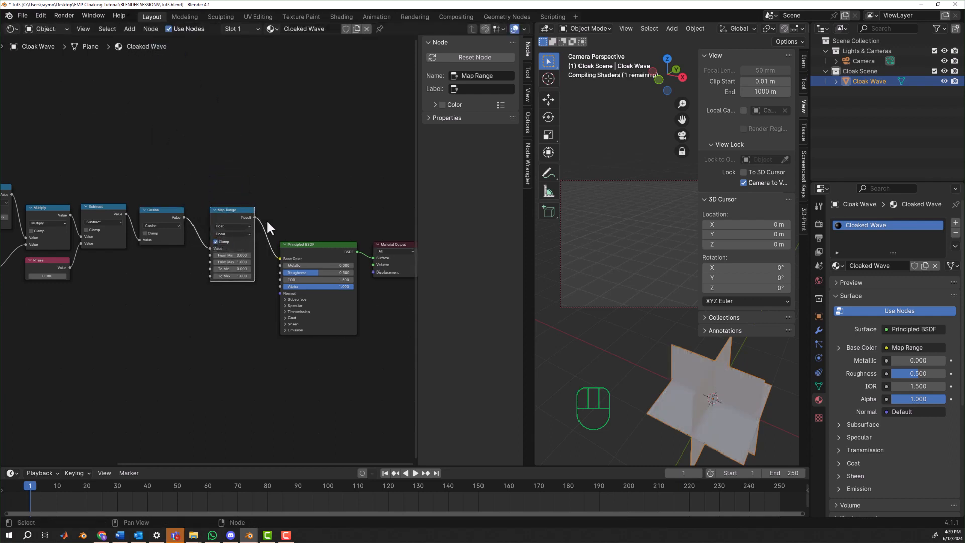
# Set the Map Range node's From Min to -1
pyautogui.moveTo(268, 187); pyautogui.dragTo(199, 182, button='middle')
pyautogui.scroll(2, 167, 161)
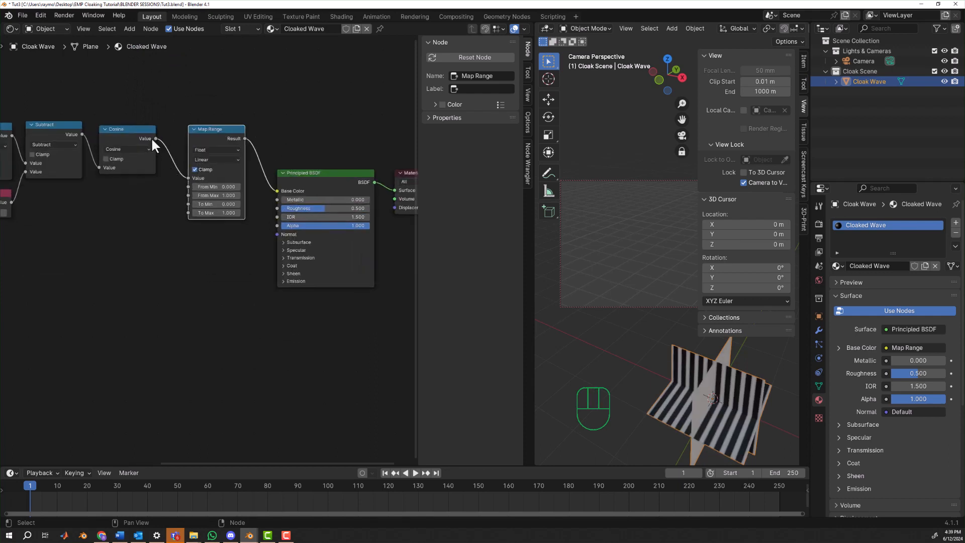
pyautogui.click(218, 187)
pyautogui.write('-1')
pyautogui.press('Return')
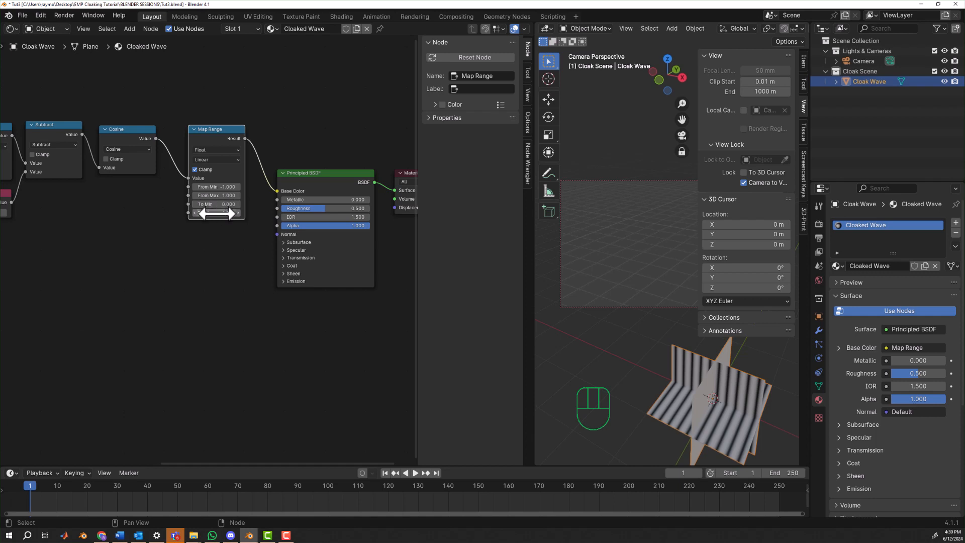
# Space the Principled BSDF and Material Output nodes away from Map Range, and bring the planes back into the camera frame
pyautogui.scroll(-5, 305, 175)
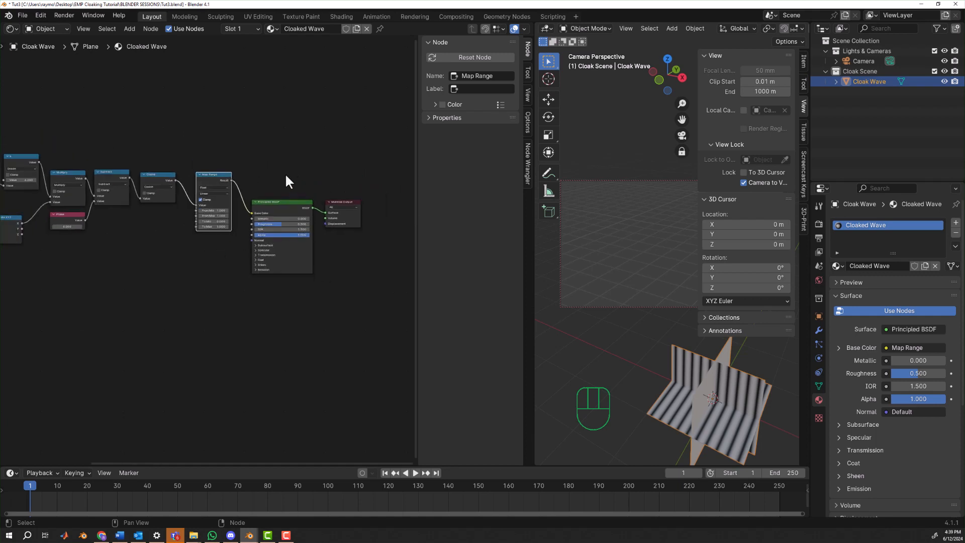
pyautogui.moveTo(285, 174); pyautogui.dragTo(245, 171, button='middle')
pyautogui.moveTo(246, 172); pyautogui.dragTo(304, 212)
pyautogui.moveTo(238, 193); pyautogui.dragTo(308, 196)
pyautogui.moveTo(173, 167)
pyautogui.mouseDown()
pyautogui.moveTo(189, 156)
pyautogui.moveTo(174, 158)
pyautogui.mouseUp()
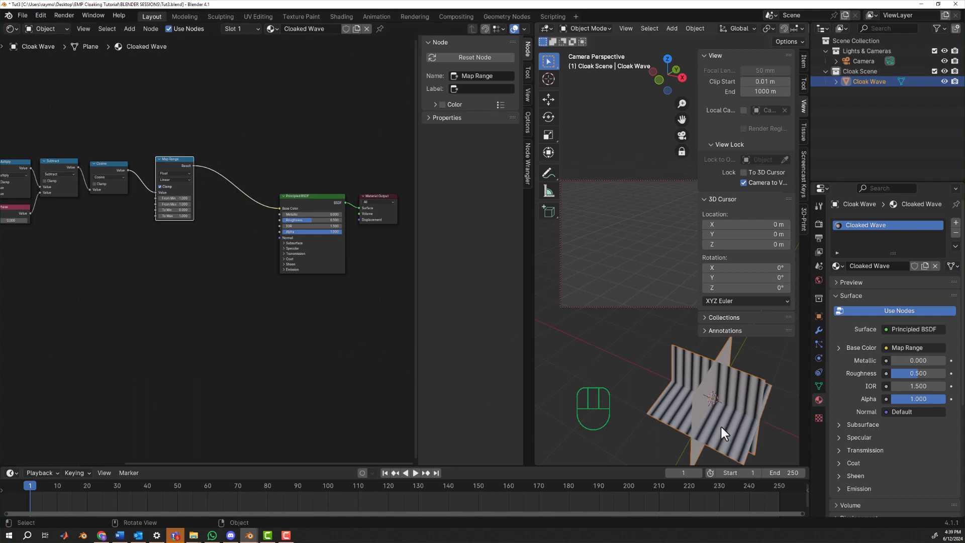
pyautogui.moveTo(729, 402); pyautogui.dragTo(676, 258, button='middle')
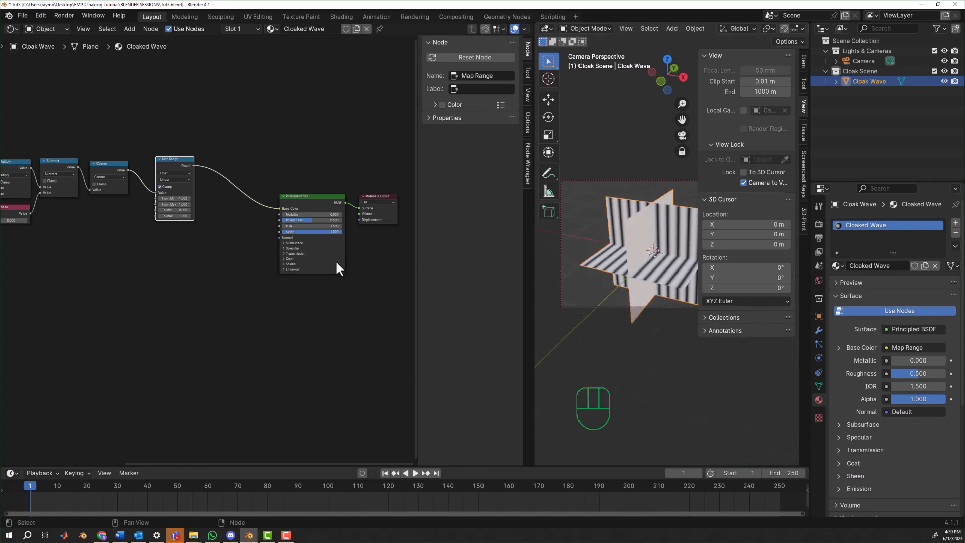
# Insert a Color Ramp node between Map Range and the Principled BSDF's Base Color, placed close beside Map Range
pyautogui.click(247, 282)
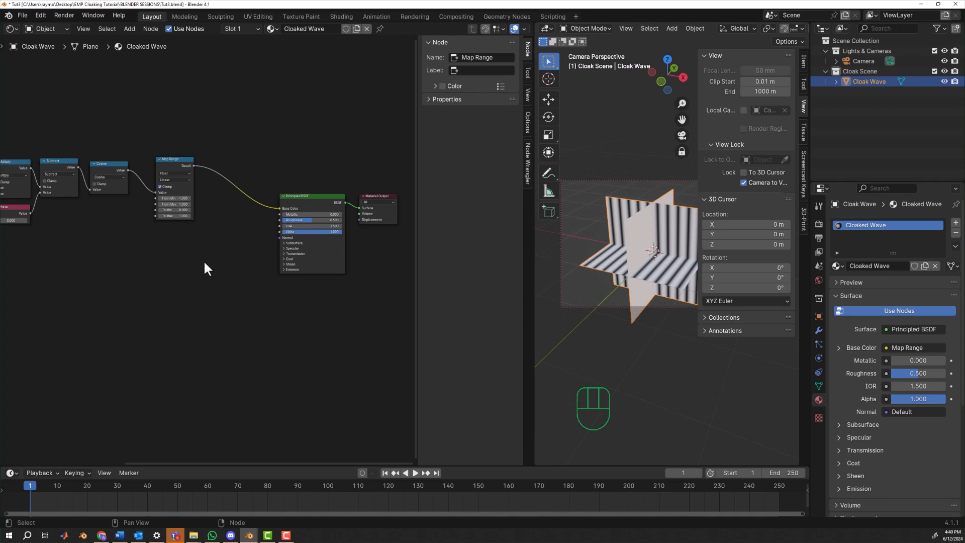
pyautogui.moveTo(204, 256); pyautogui.dragTo(195, 302, button='middle')
pyautogui.scroll(3, 195, 302)
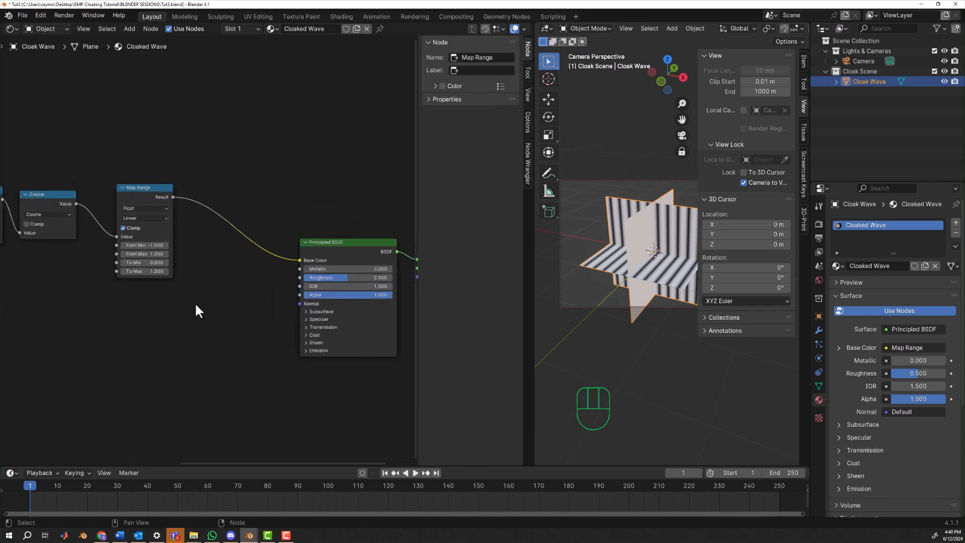
pyautogui.scroll(1, 195, 303)
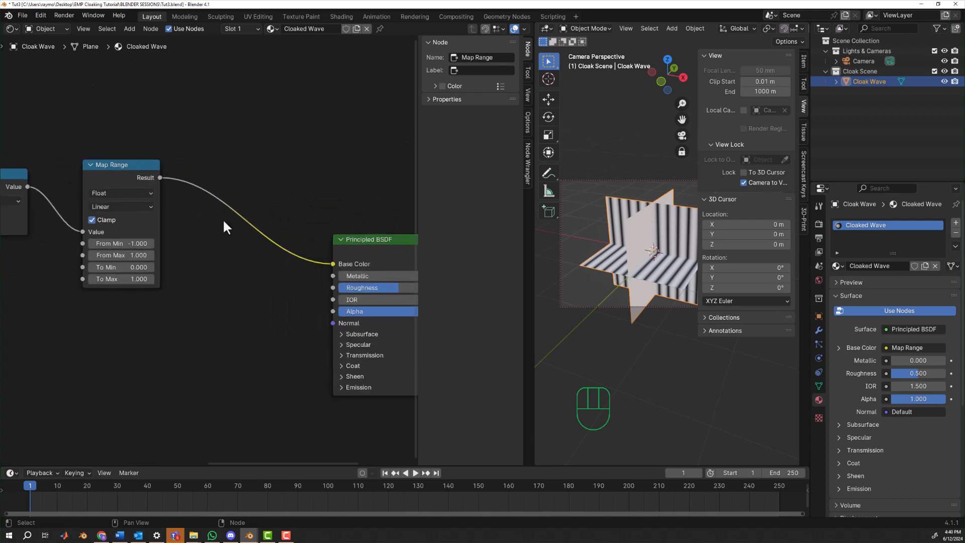
pyautogui.click(129, 29)
pyautogui.write('colo')
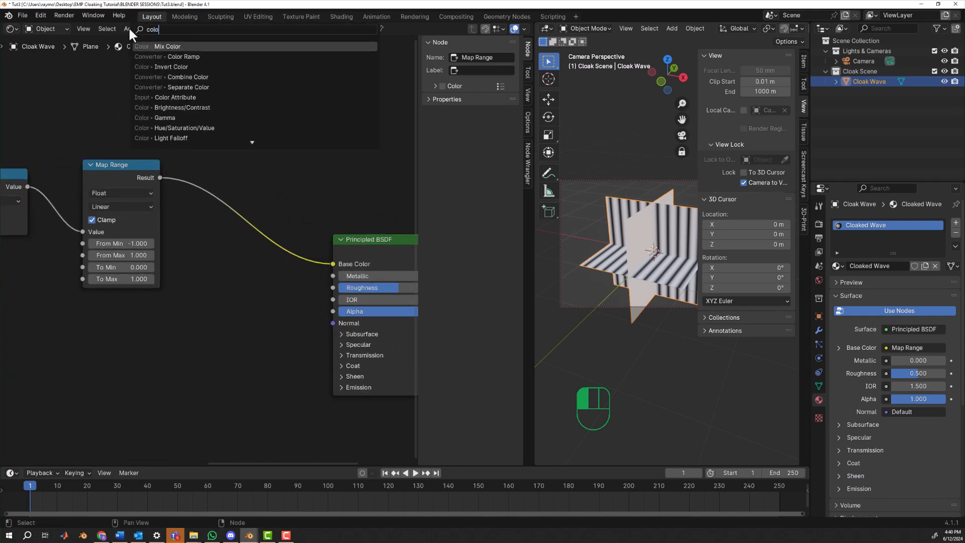
pyautogui.write('r r')
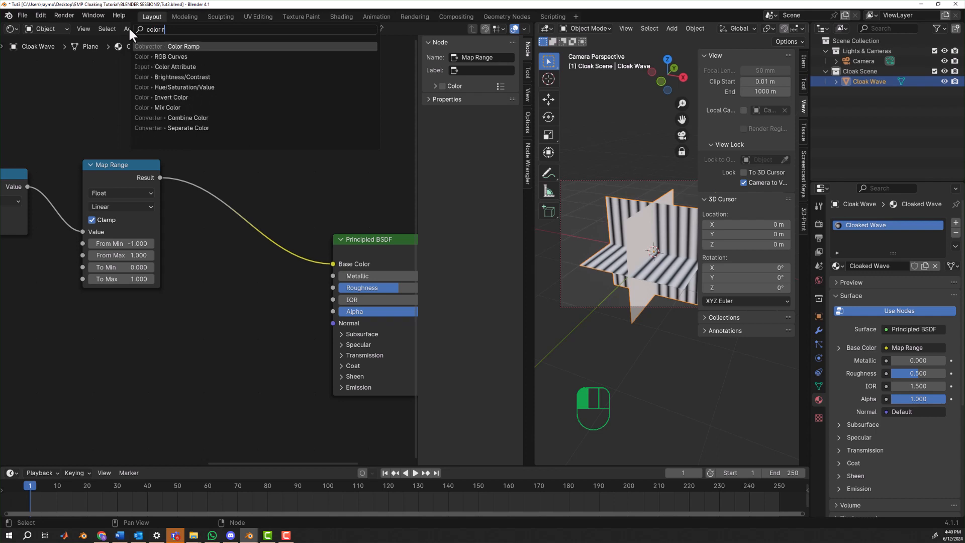
pyautogui.press('Return')
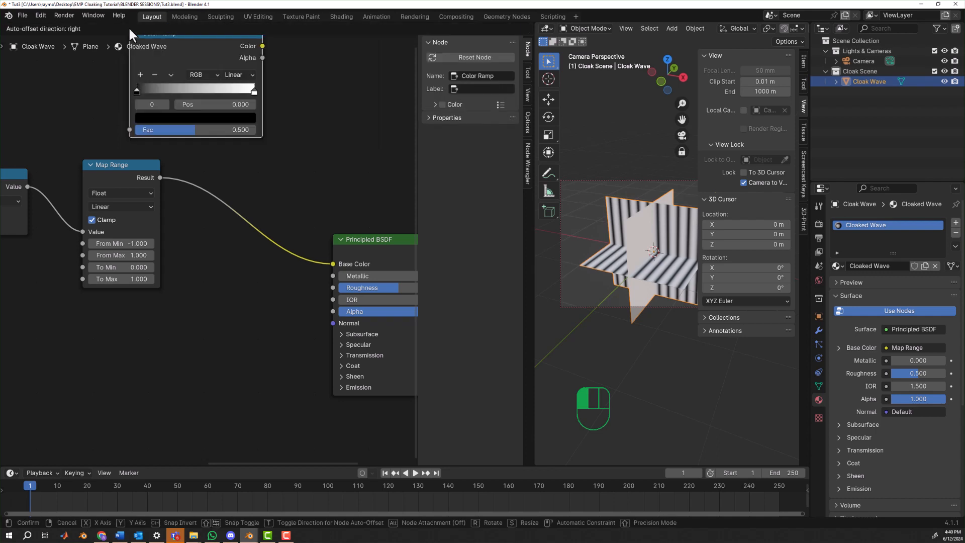
pyautogui.click(173, 166)
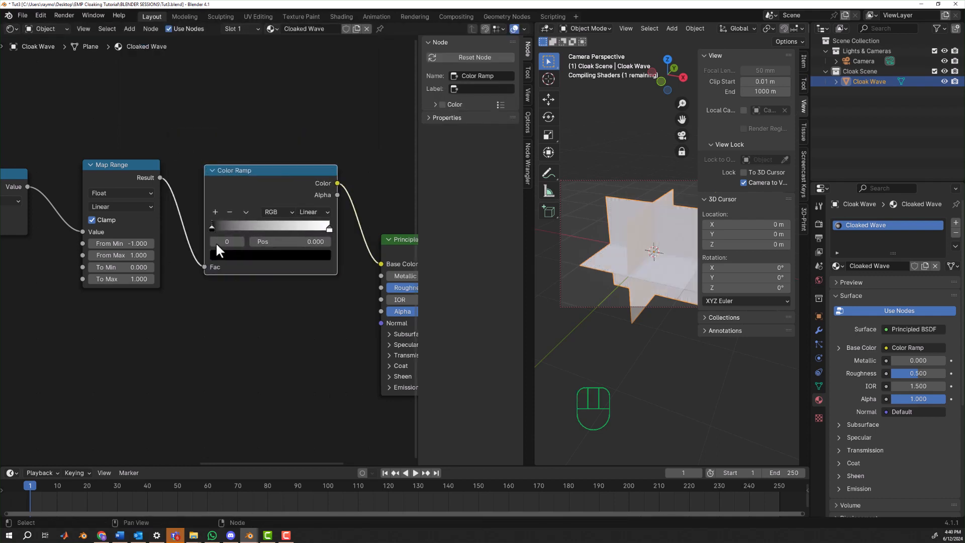
pyautogui.moveTo(269, 171); pyautogui.dragTo(251, 169)
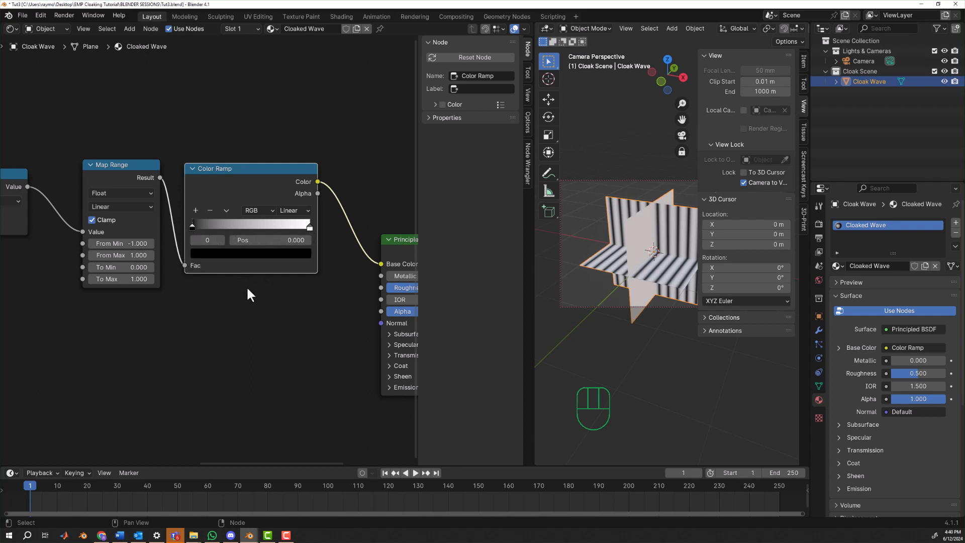
# Add four stops to the Color Ramp: one near each end at about 0.11 and 0.90, two around the middle at about 0.48 and 0.56
pyautogui.scroll(2, 227, 291)
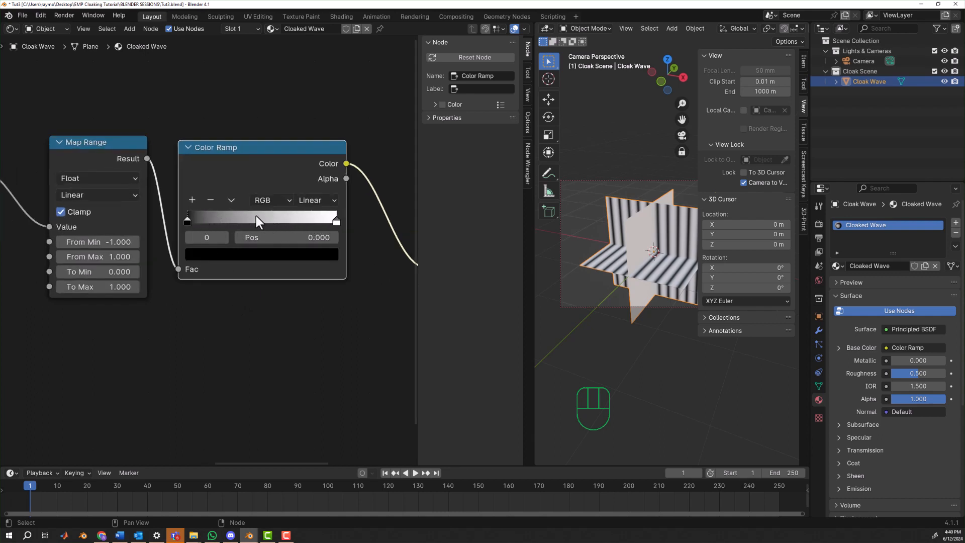
pyautogui.click(192, 201)
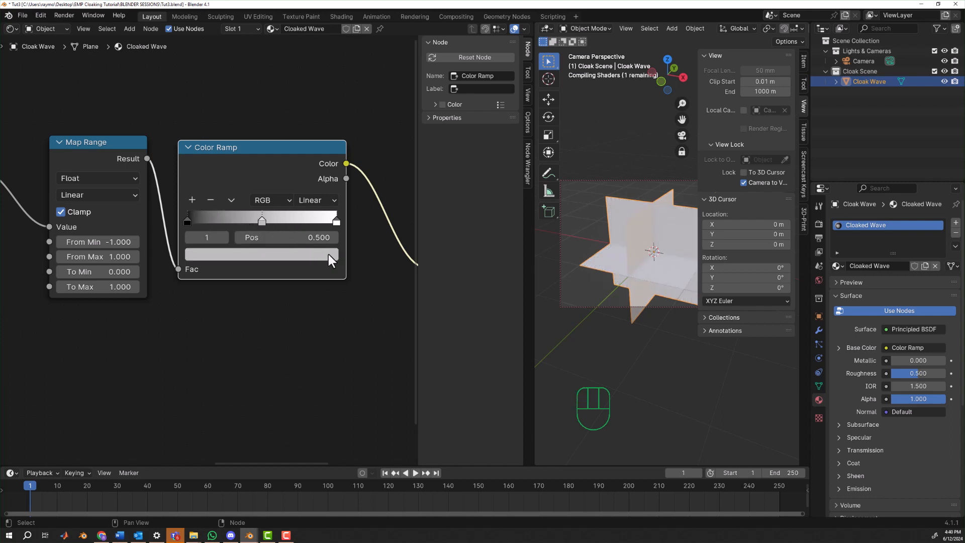
pyautogui.moveTo(213, 221); pyautogui.dragTo(324, 227)
pyautogui.click(192, 200)
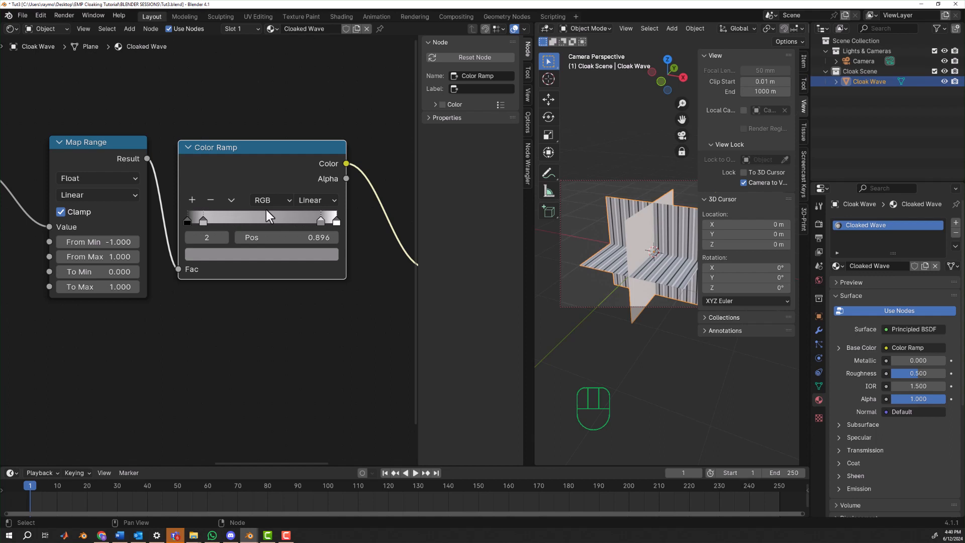
pyautogui.click(191, 199)
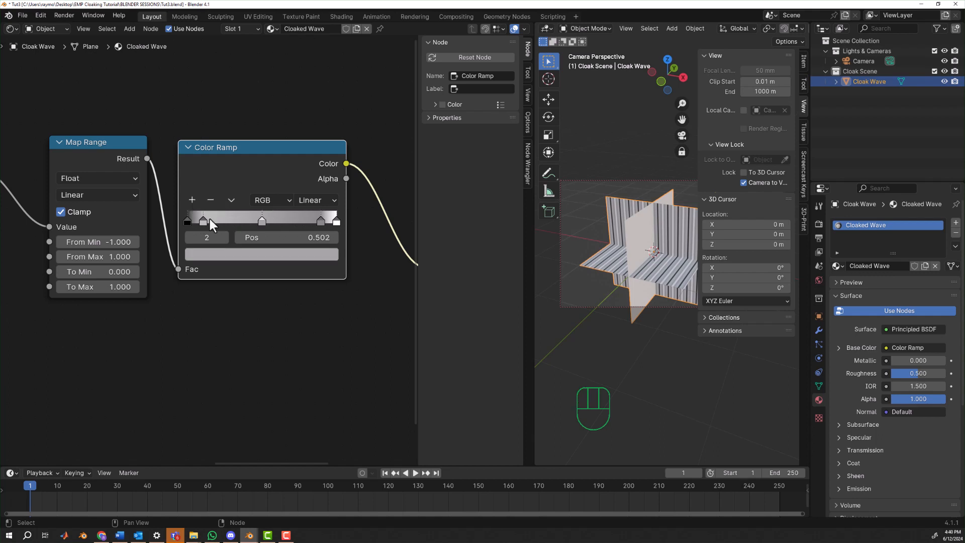
pyautogui.click(192, 199)
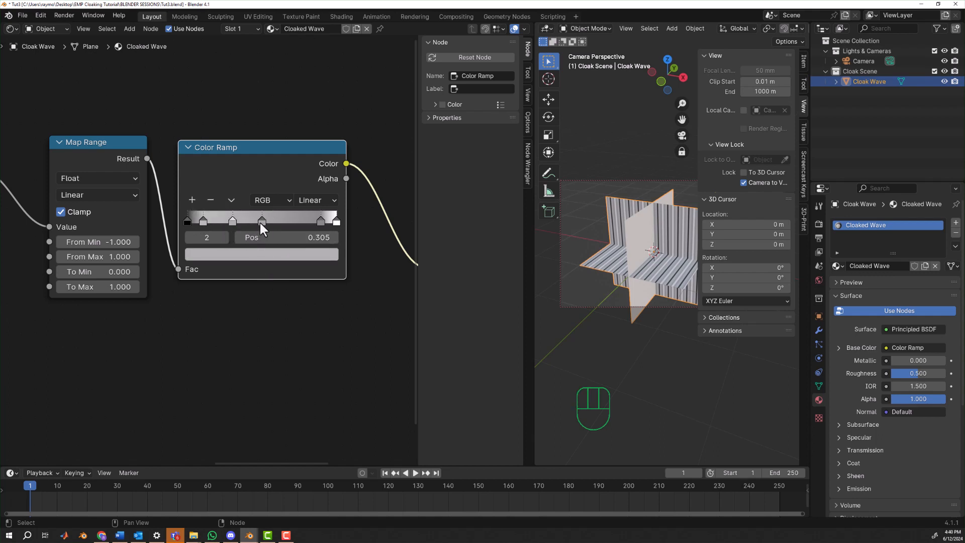
pyautogui.moveTo(261, 221)
pyautogui.mouseDown()
pyautogui.moveTo(270, 219)
pyautogui.moveTo(248, 219)
pyautogui.moveTo(267, 224)
pyautogui.mouseUp()
# Color the Color Ramp's second stop, just after the black start stop, blue with hex 0000FF
pyautogui.click(203, 220)
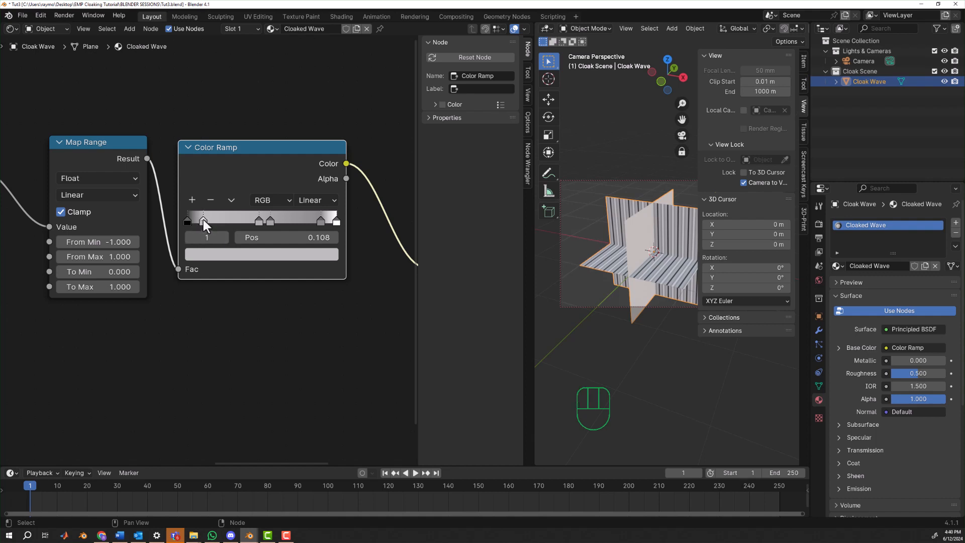
pyautogui.click(242, 254)
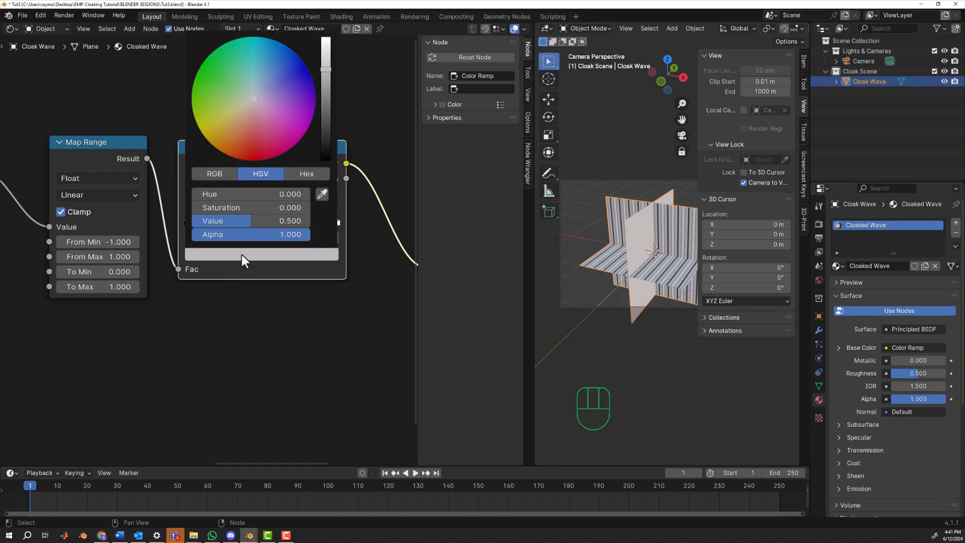
pyautogui.click(311, 173)
pyautogui.click(271, 193)
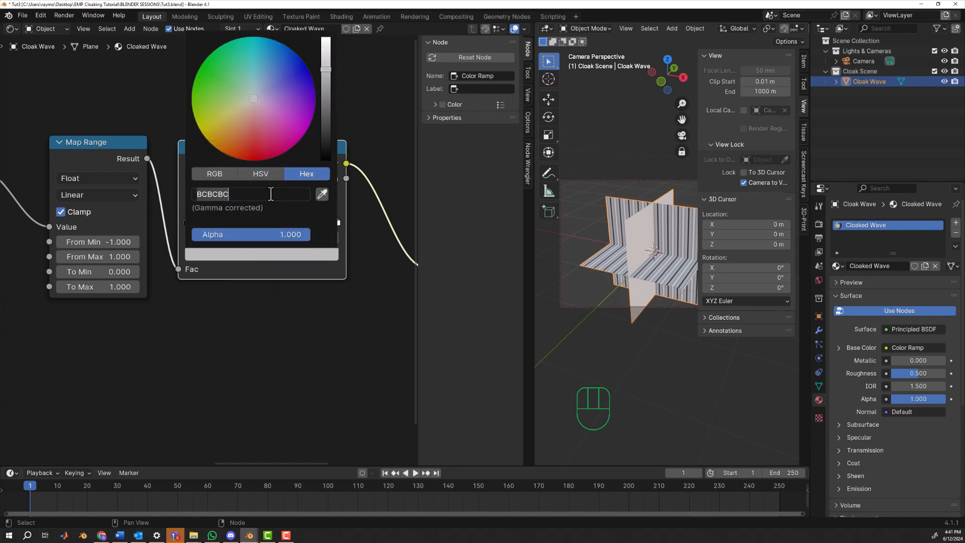
pyautogui.write('0000FF')
pyautogui.press('Return')
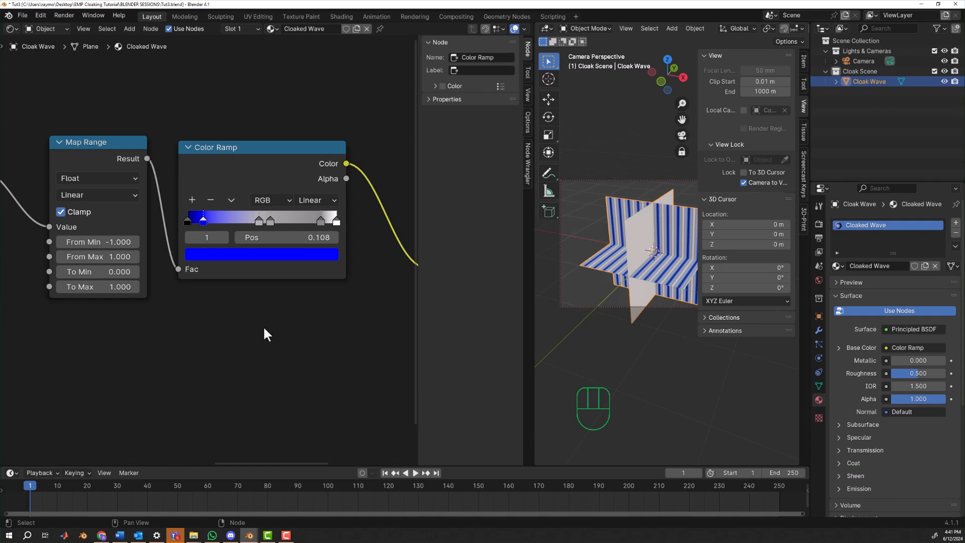
# Give the first of the two middle Color Ramp stops the blue hex color 0000FF
pyautogui.click(258, 220)
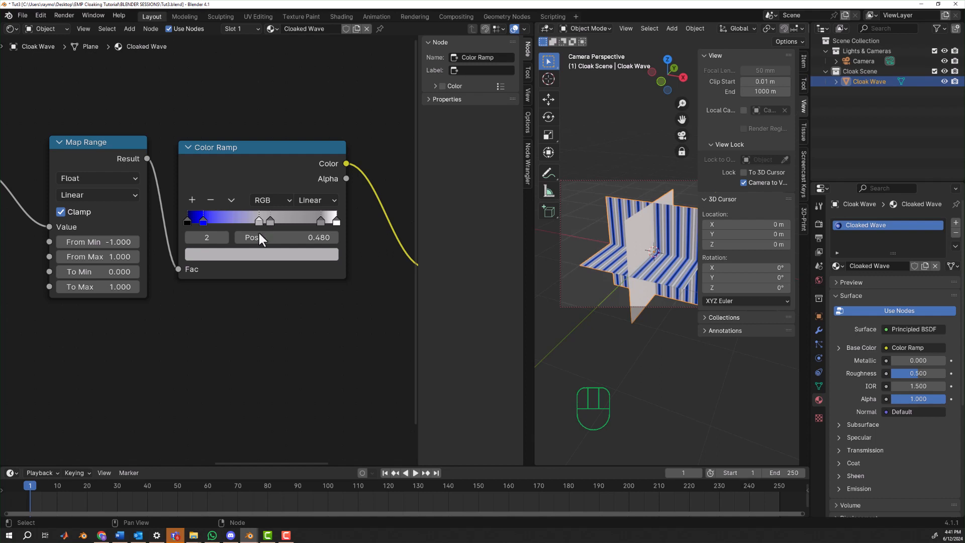
pyautogui.click(259, 255)
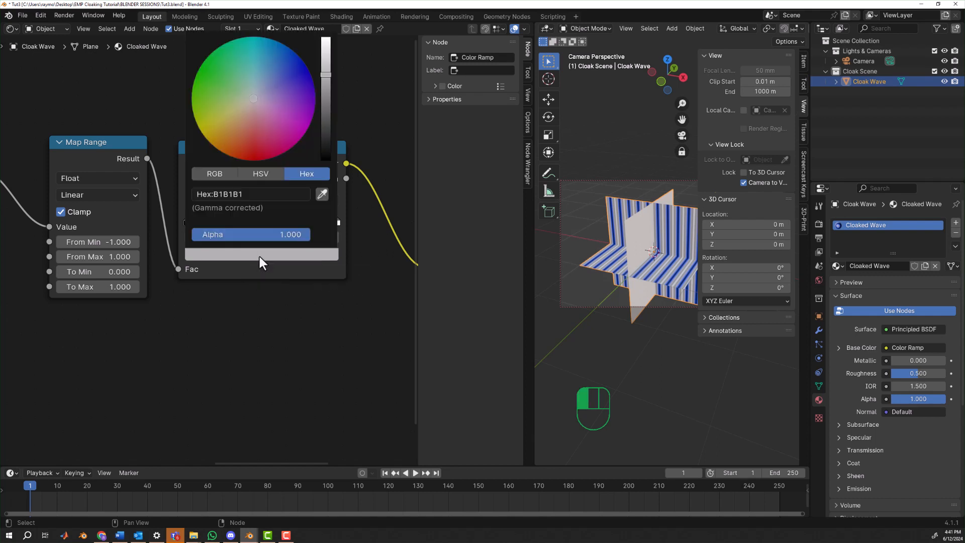
pyautogui.click(267, 194)
pyautogui.write('00')
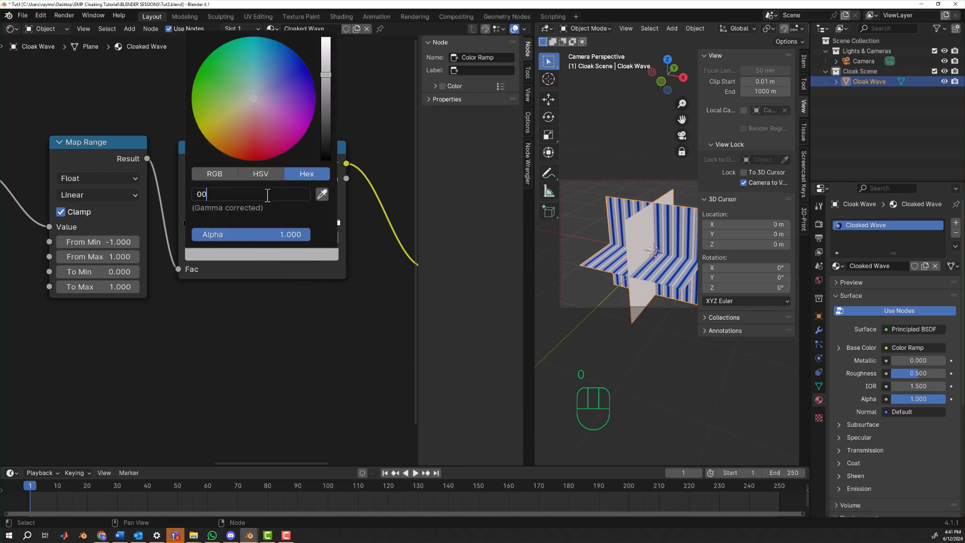
pyautogui.write('00ff')
pyautogui.press('Return')
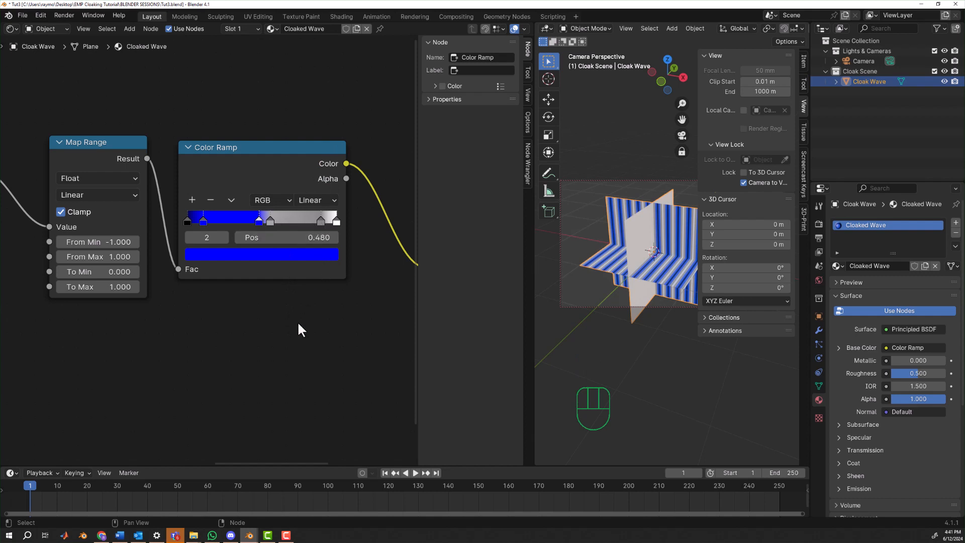
# Give the second of the two middle Color Ramp stops the red hex color FF0000
pyautogui.click(271, 220)
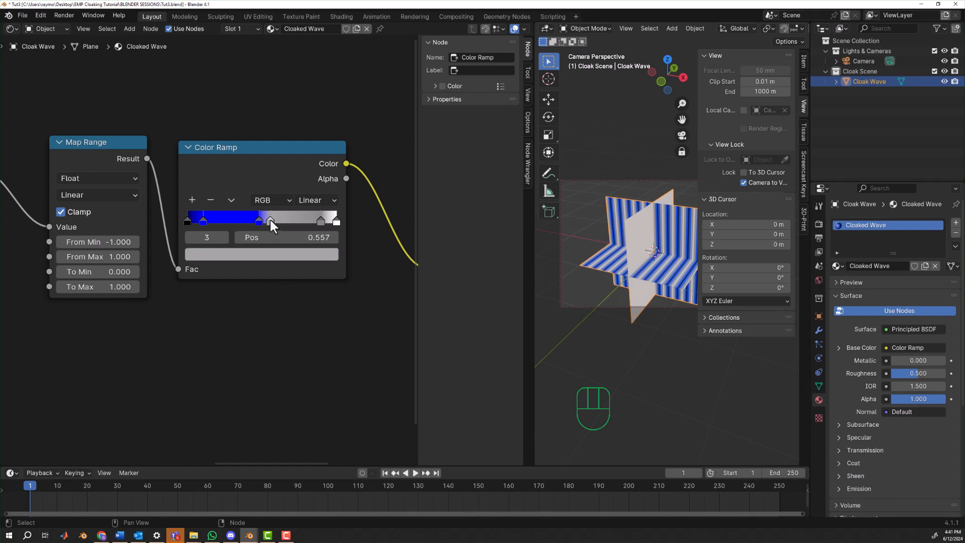
pyautogui.click(270, 255)
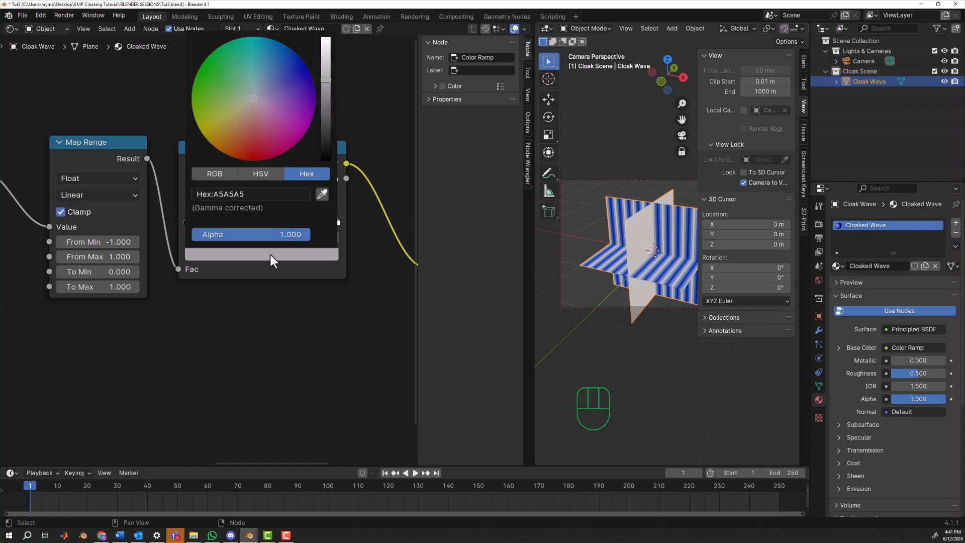
pyautogui.click(259, 194)
pyautogui.write('ff0000')
pyautogui.press('Return')
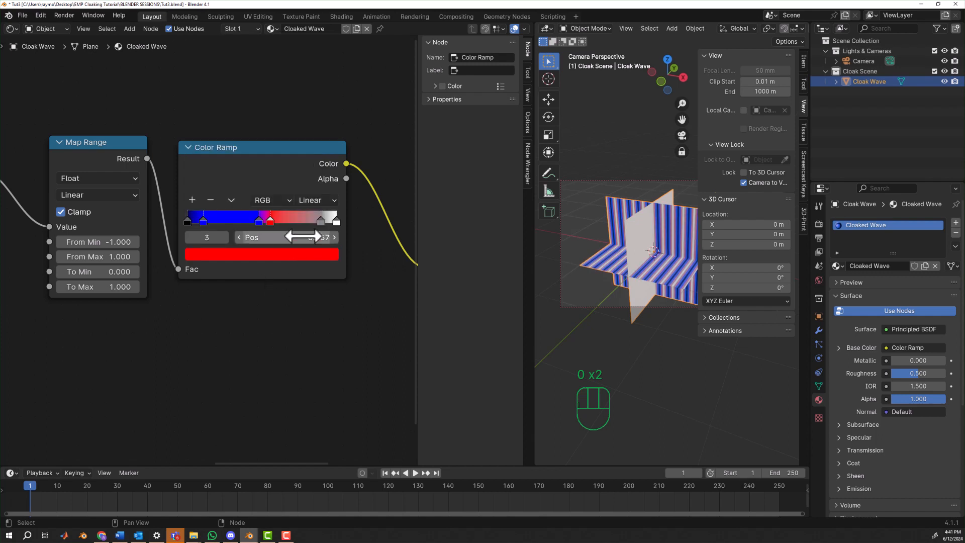
# Color the gray Color Ramp stop just before the white end stop red with hex FF0000
pyautogui.click(321, 221)
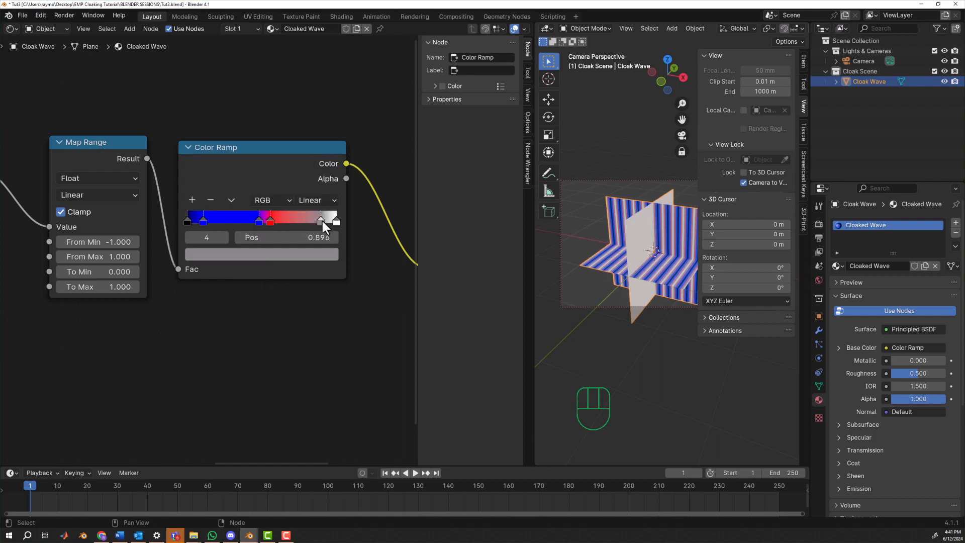
pyautogui.click(299, 251)
pyautogui.click(268, 193)
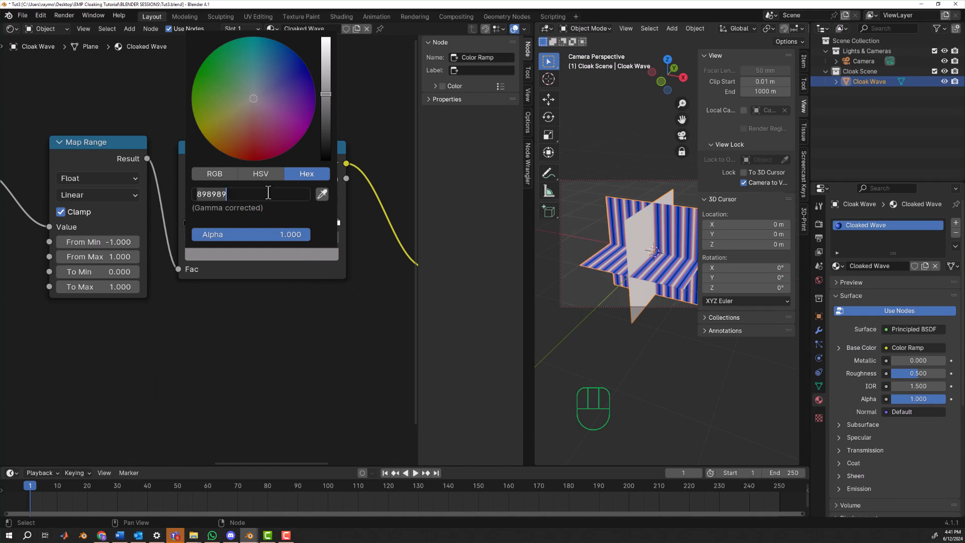
pyautogui.write('ff0000')
pyautogui.press('Return')
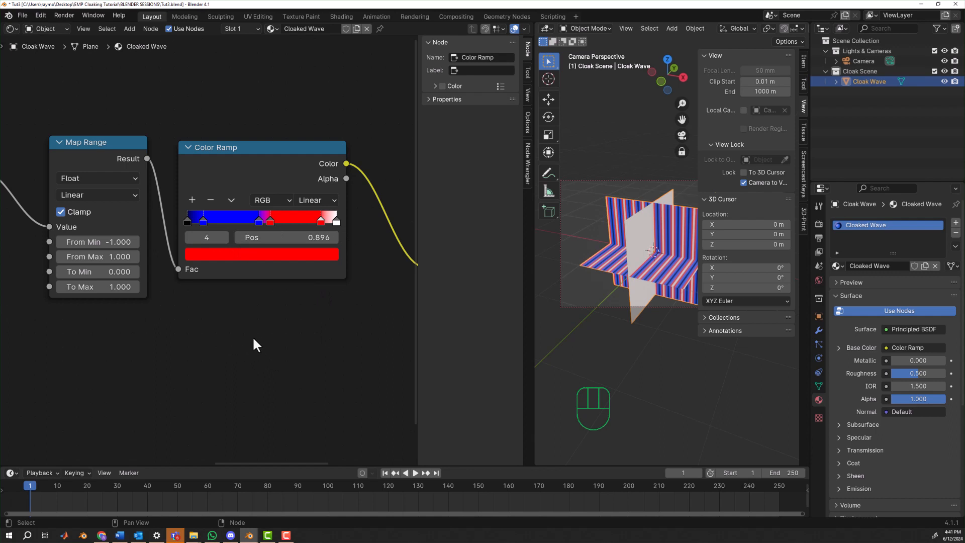
# Change the black start stop of the Color Ramp to a bright light blue
pyautogui.click(186, 221)
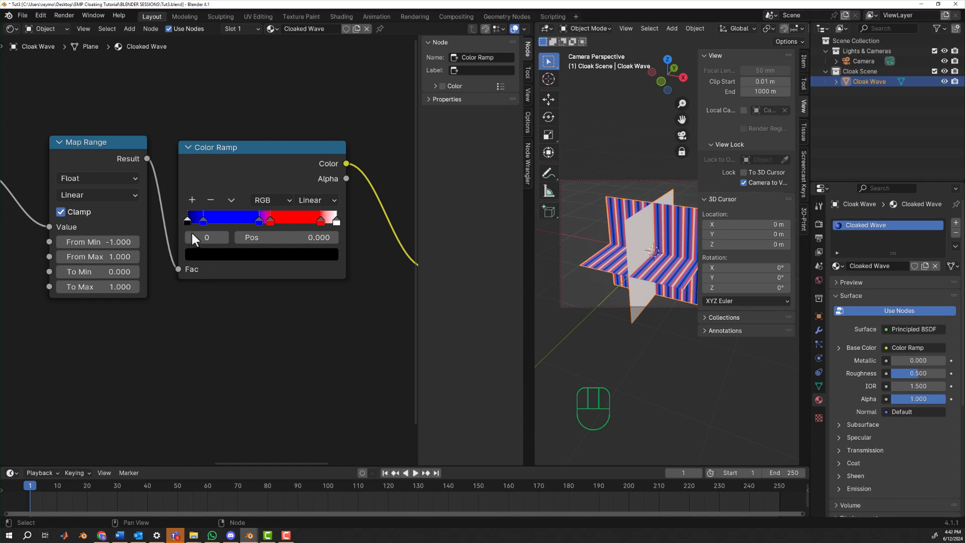
pyautogui.click(202, 252)
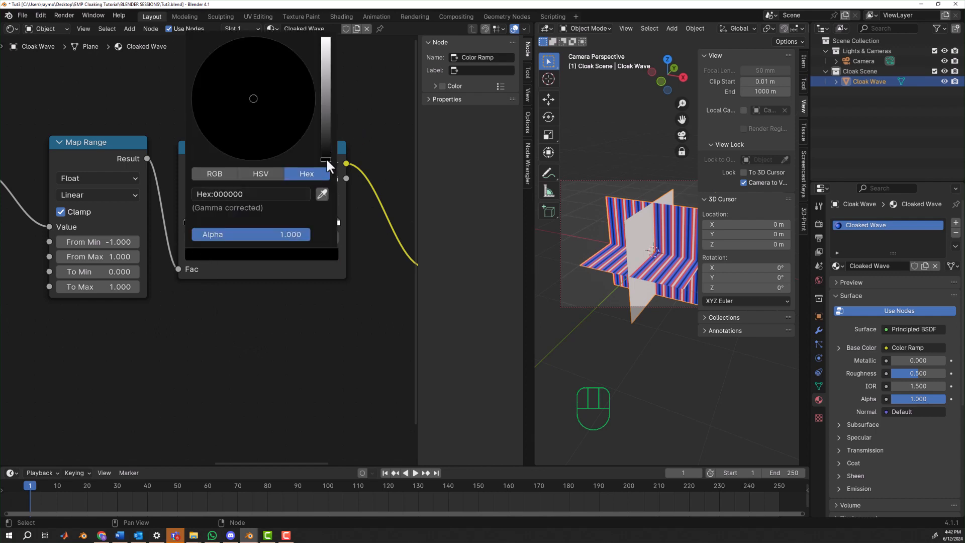
pyautogui.moveTo(326, 159); pyautogui.dragTo(273, 39)
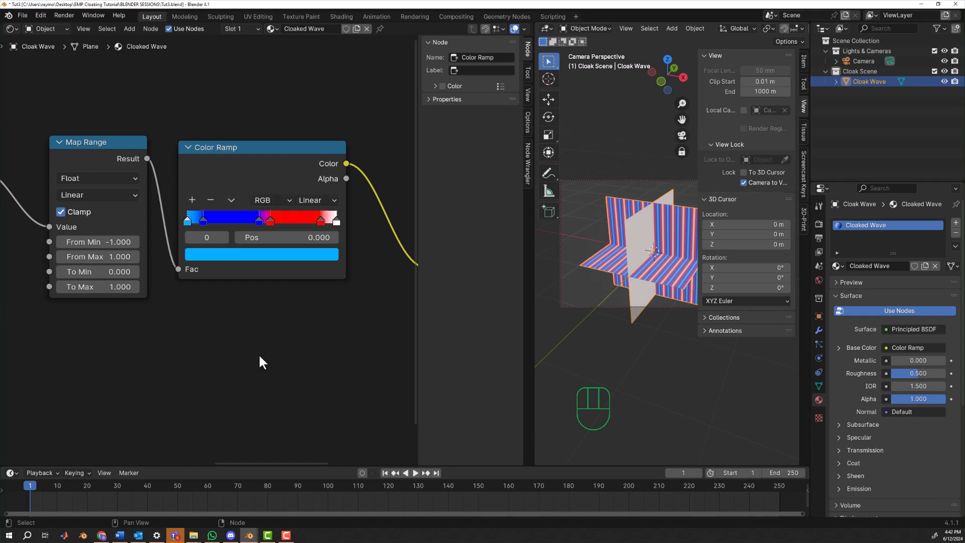
# Change the white end stop of the Color Ramp to a saturated orange
pyautogui.click(336, 221)
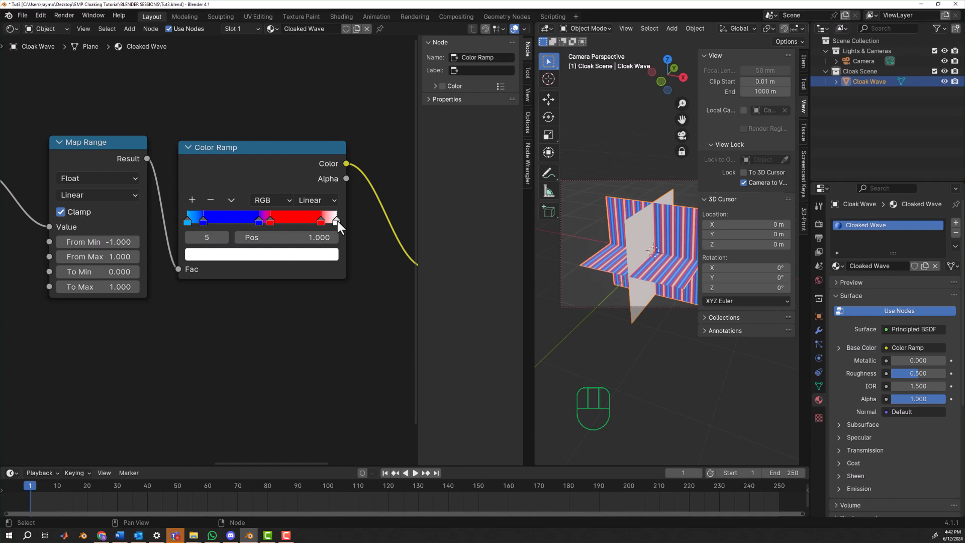
pyautogui.click(299, 255)
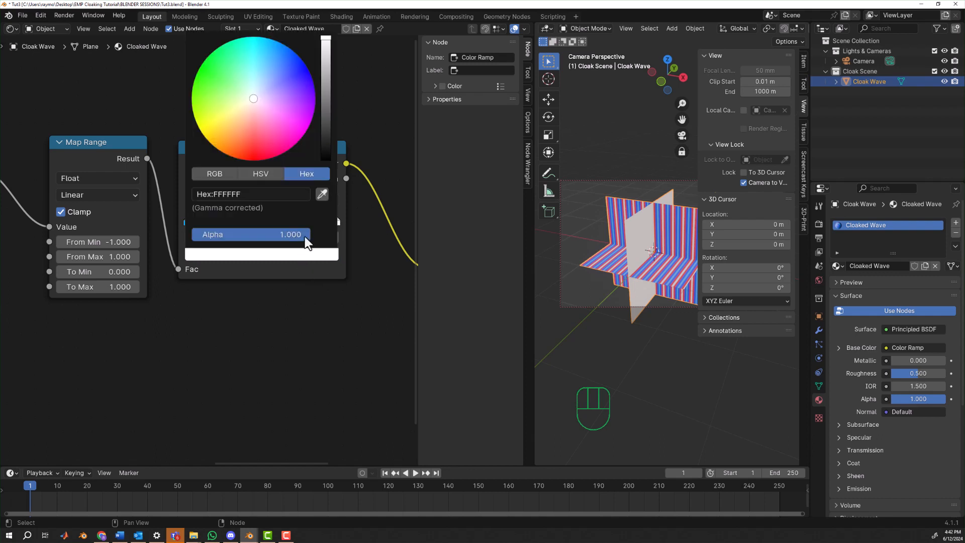
pyautogui.moveTo(248, 107)
pyautogui.mouseDown()
pyautogui.moveTo(231, 154)
pyautogui.moveTo(222, 152)
pyautogui.mouseUp()
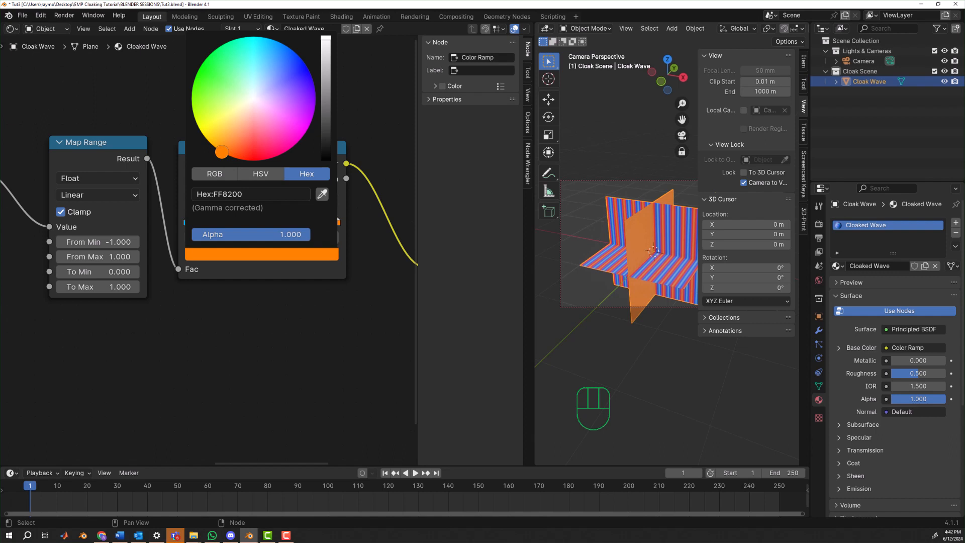
pyautogui.press('BackSpace')
pyautogui.moveTo(251, 99); pyautogui.dragTo(220, 151)
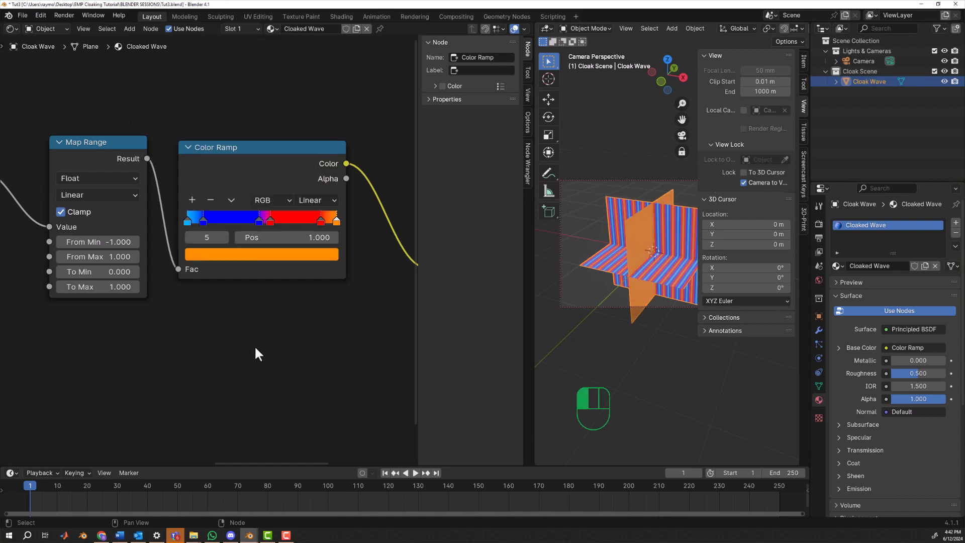
# Set the position of the blue stop nearest the light blue start of the Color Ramp to 0.05
pyautogui.scroll(1, 255, 345)
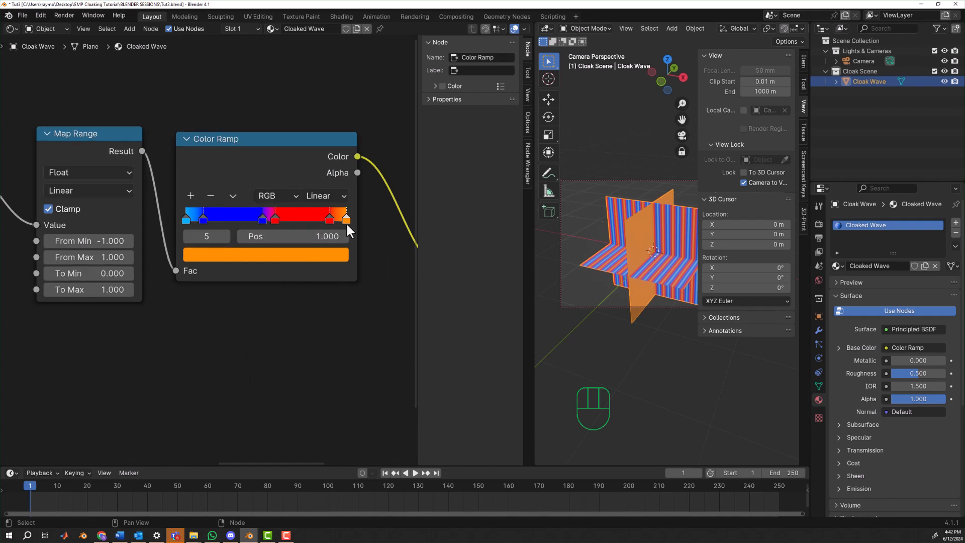
pyautogui.click(203, 216)
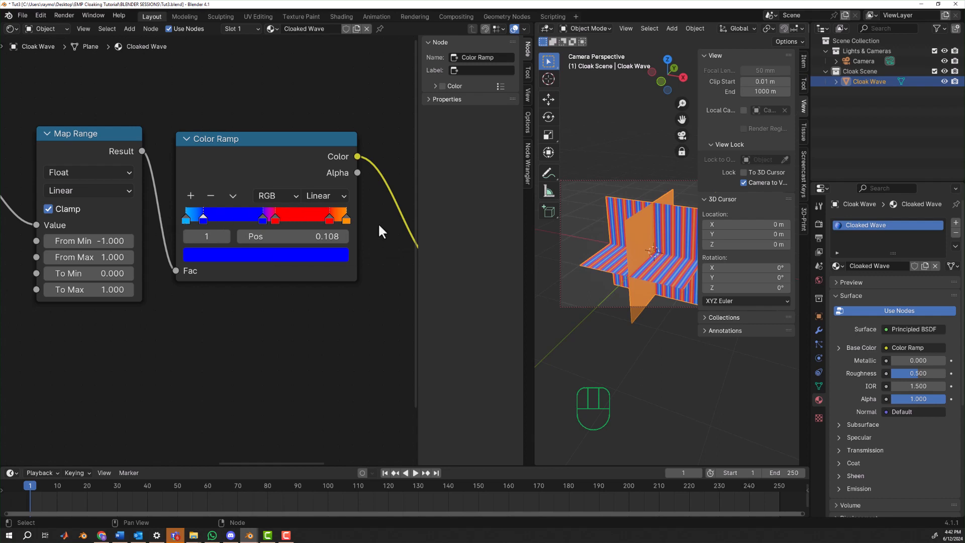
pyautogui.click(310, 236)
pyautogui.write('0.05')
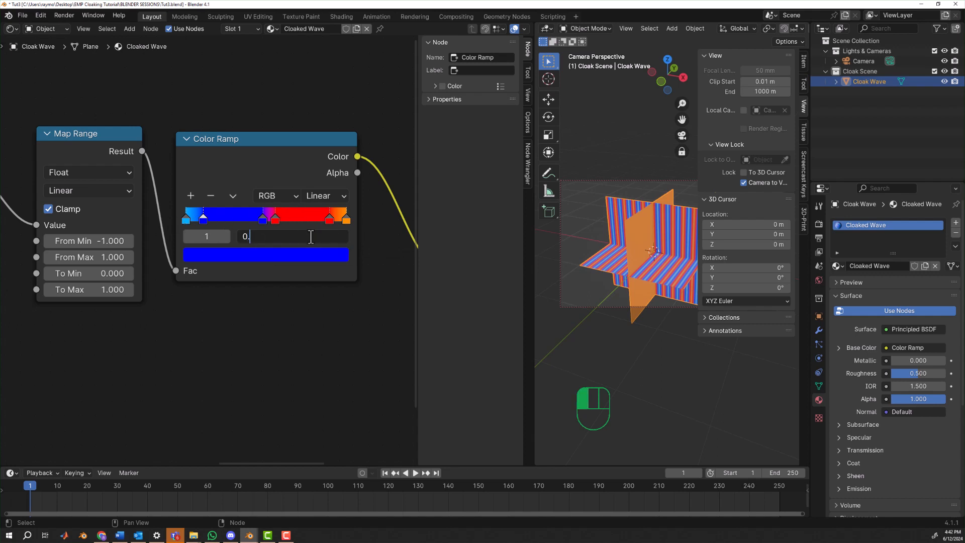
pyautogui.press('Return')
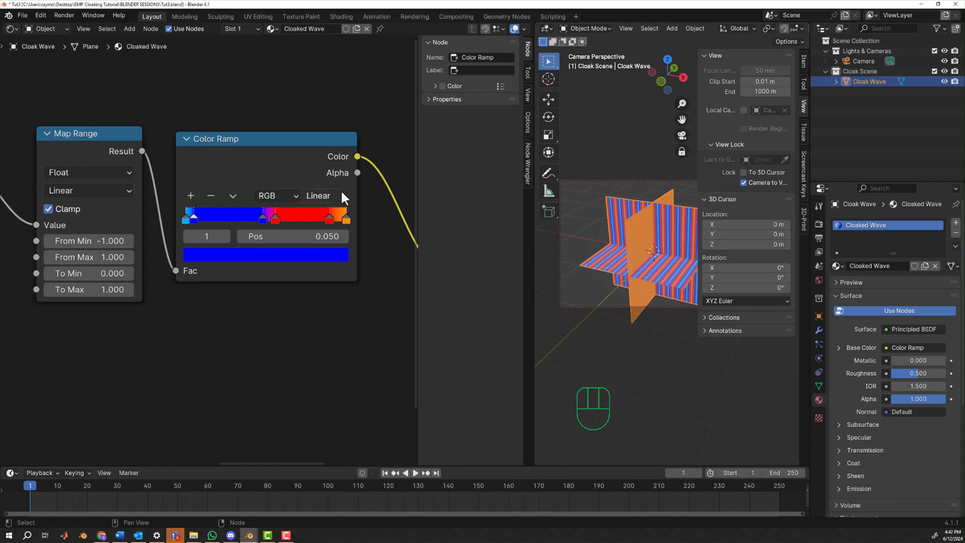
# Set the position of the red stop nearest the orange end of the Color Ramp to 0.95
pyautogui.click(330, 218)
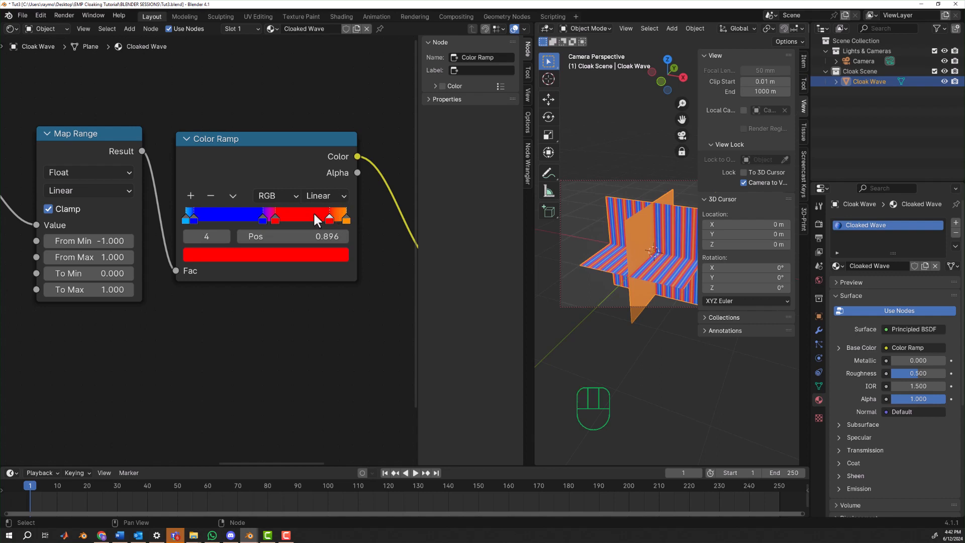
pyautogui.click(313, 234)
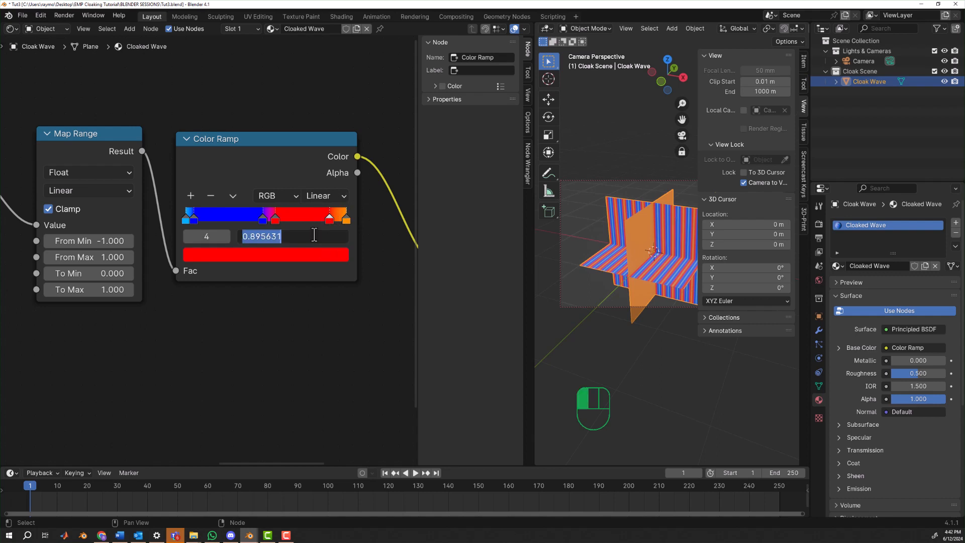
pyautogui.write('0.95')
pyautogui.press('Return')
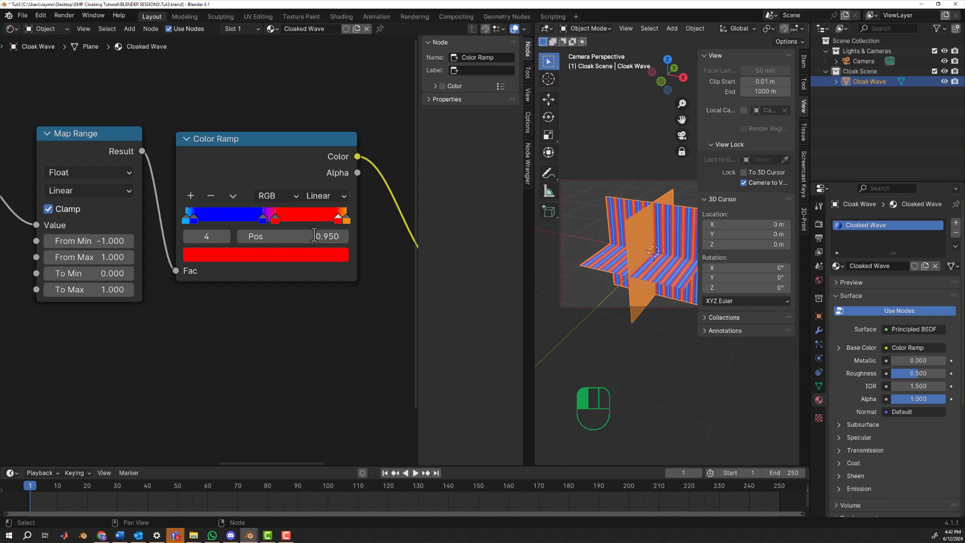
# Set the position of the blue stop near the middle of the Color Ramp to 0.495
pyautogui.click(265, 220)
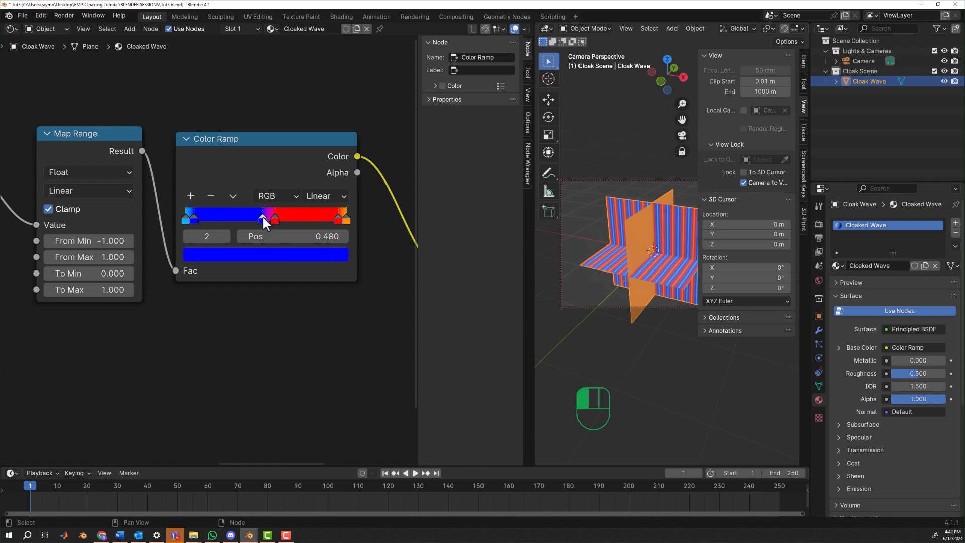
pyautogui.click(322, 237)
pyautogui.write('0.495')
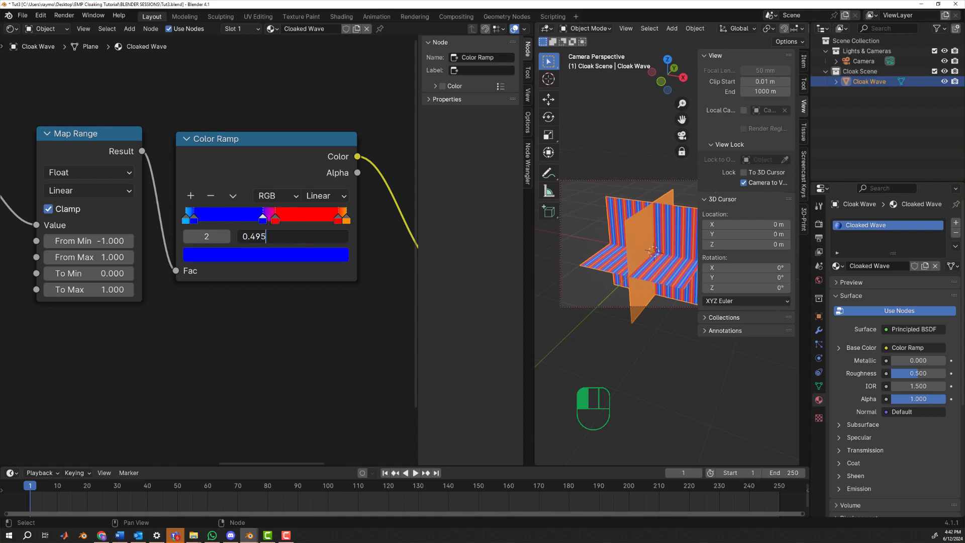
pyautogui.press('Return')
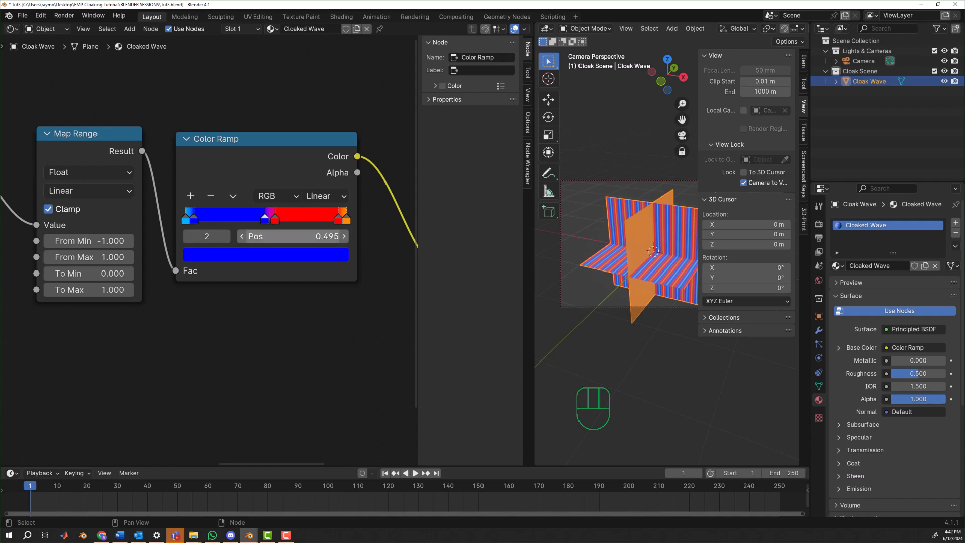
# Set the position of the red stop near the middle of the Color Ramp to 0.505
pyautogui.click(275, 219)
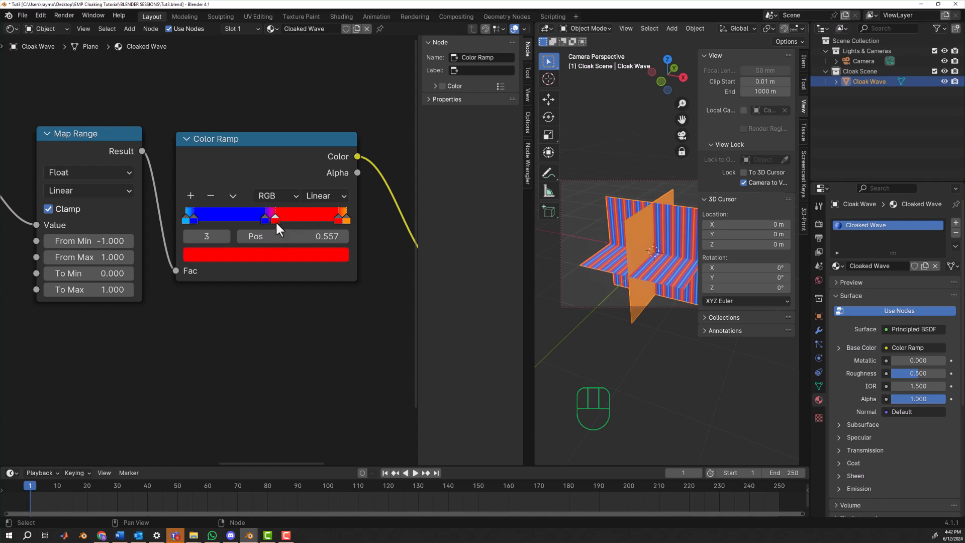
pyautogui.click(312, 236)
pyautogui.write('0.505')
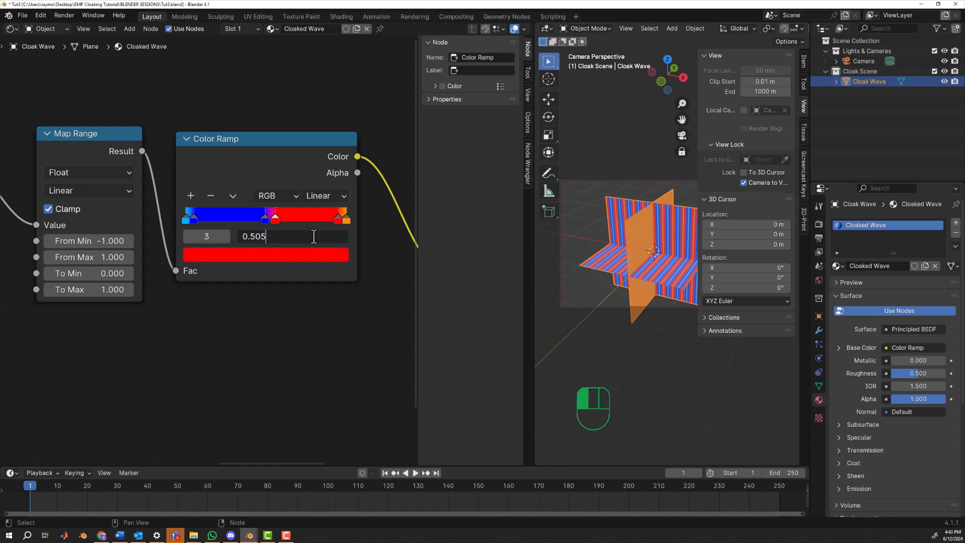
pyautogui.press('Return')
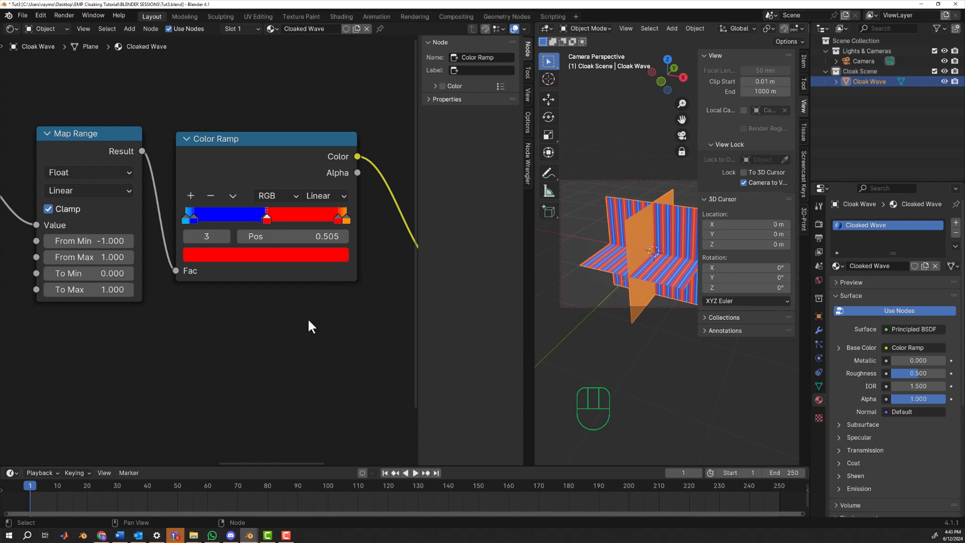
# Leave the camera view and examine the colored stripes on the Cloak Wave planes up close
pyautogui.scroll(-2, 307, 326)
pyautogui.moveTo(305, 315); pyautogui.dragTo(259, 301, button='middle')
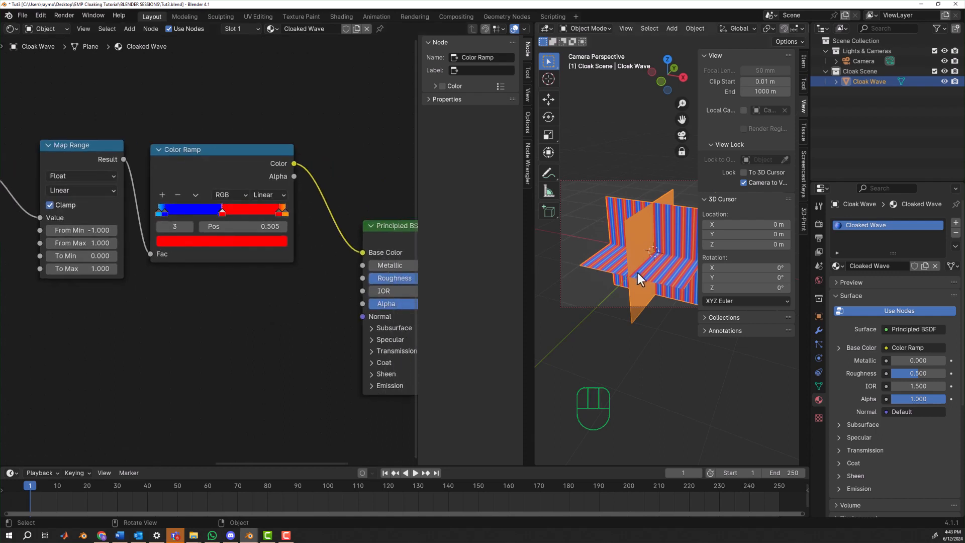
pyautogui.scroll(2, 644, 243)
pyautogui.scroll(3, 661, 242)
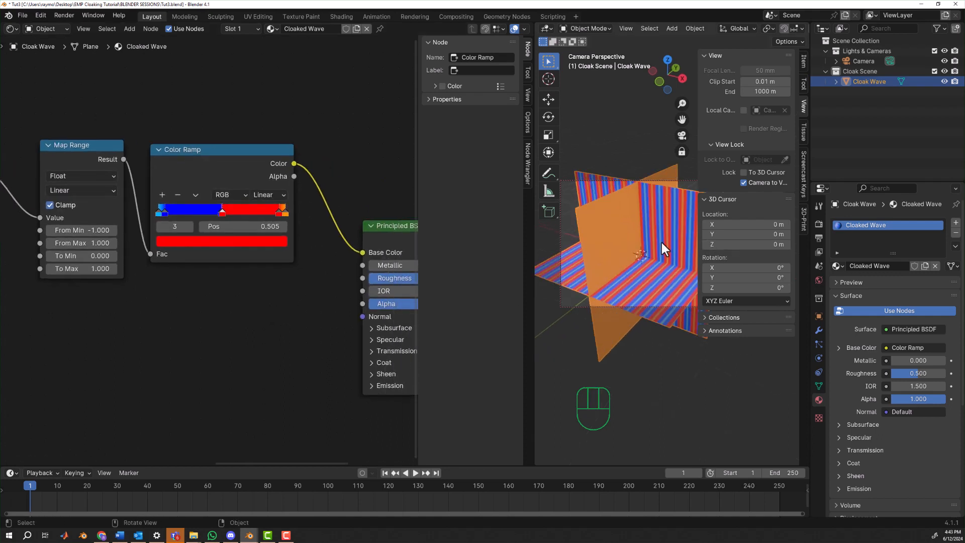
pyautogui.scroll(-4, 640, 239)
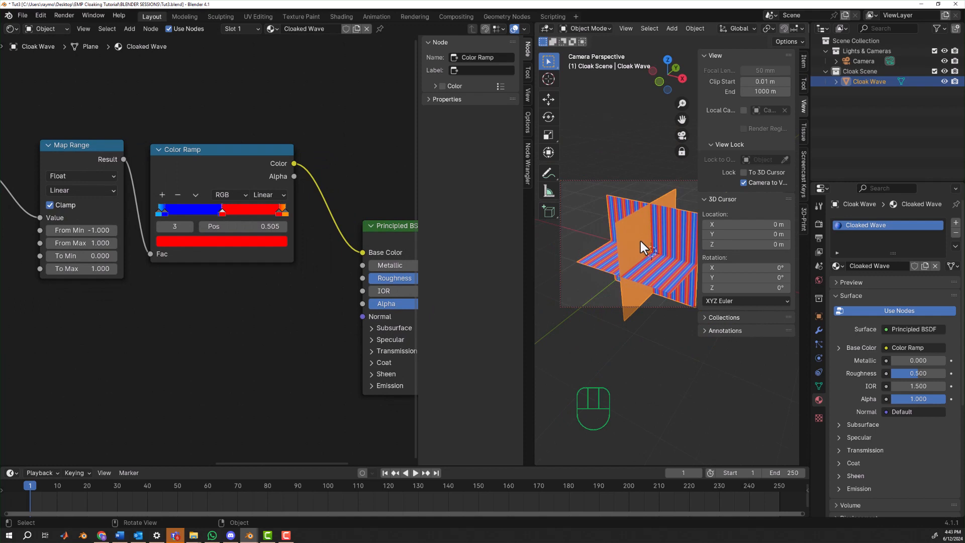
pyautogui.click(682, 135)
pyautogui.scroll(3, 647, 249)
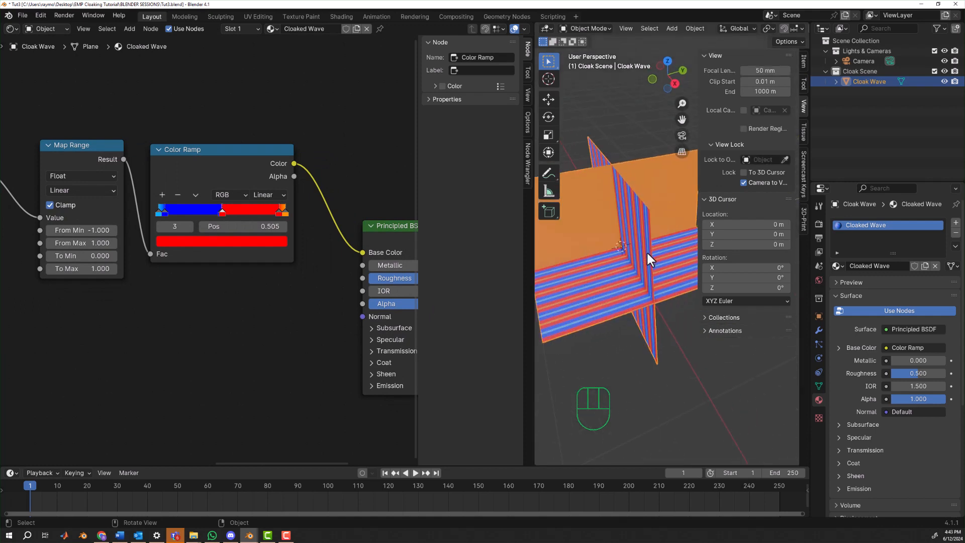
pyautogui.moveTo(646, 251); pyautogui.dragTo(663, 225, button='middle')
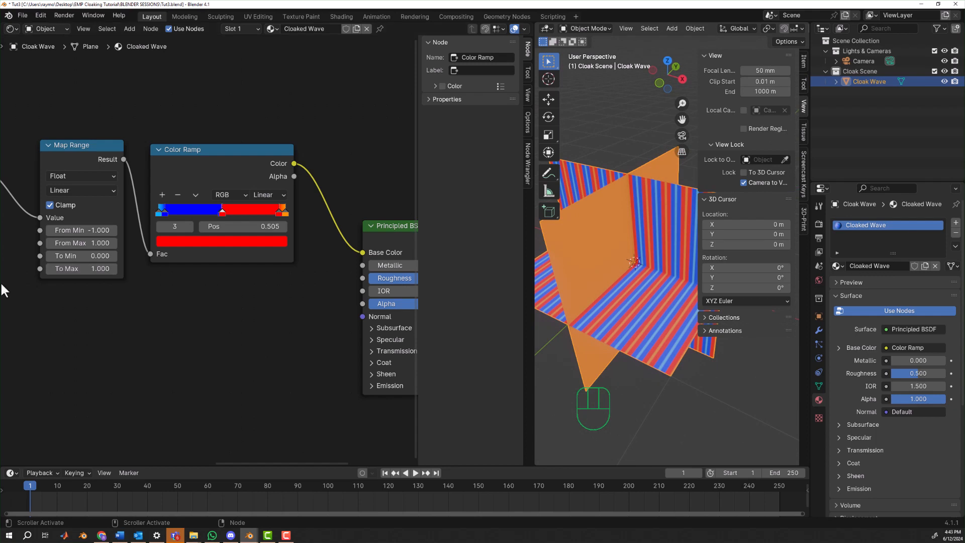
pyautogui.scroll(-2, 253, 325)
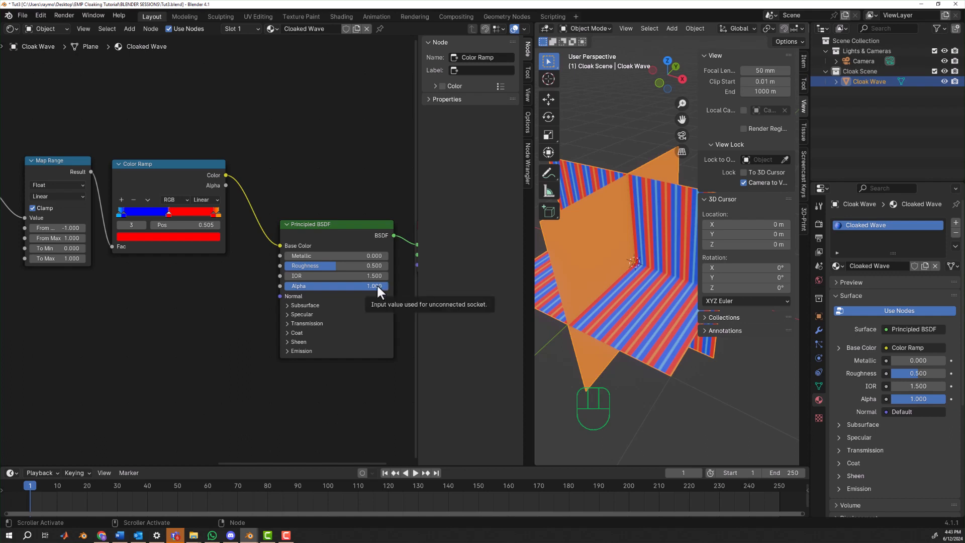
# Enlarge the 3D viewport and set it to Rendered shading, comparing the planes' look with Material Preview
pyautogui.moveTo(529, 339); pyautogui.dragTo(304, 340)
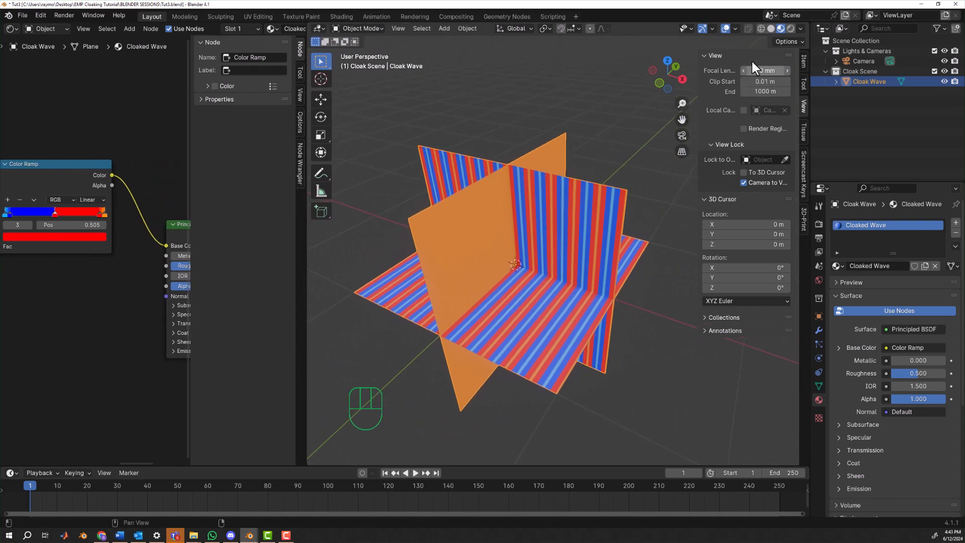
pyautogui.click(791, 29)
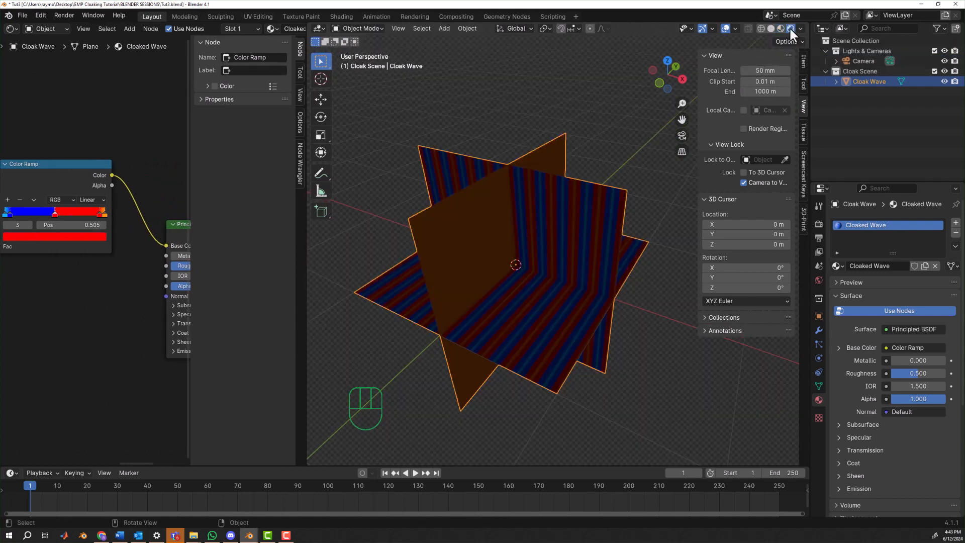
pyautogui.moveTo(622, 200); pyautogui.dragTo(616, 188, button='middle')
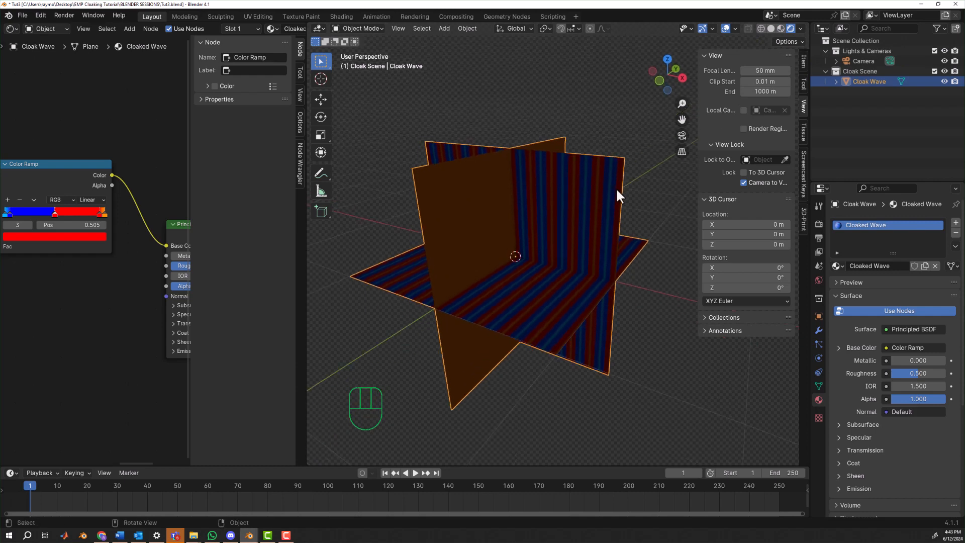
pyautogui.click(780, 28)
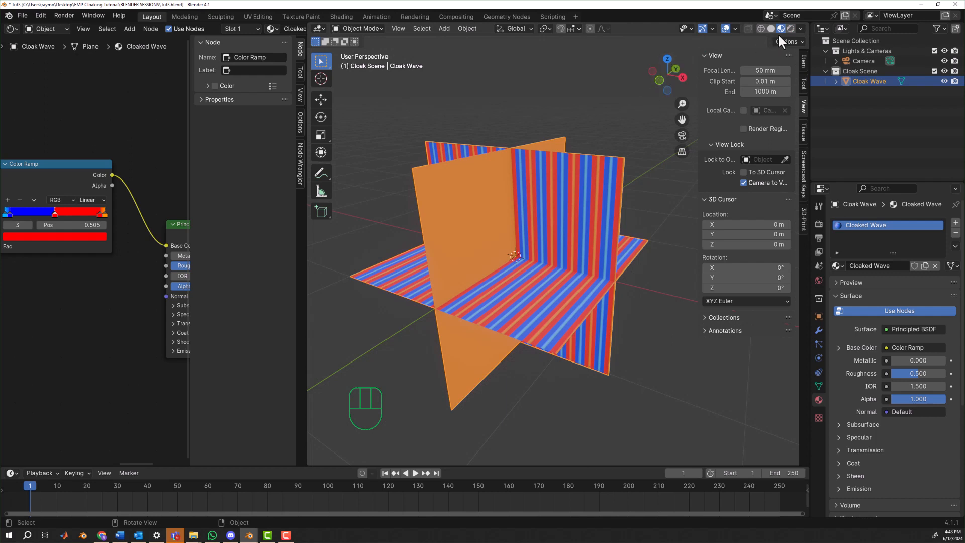
pyautogui.click(790, 28)
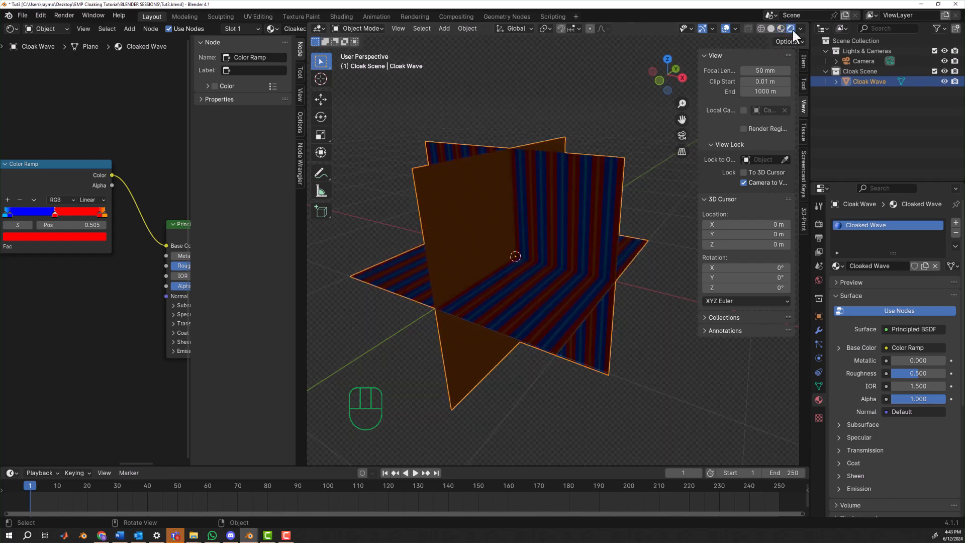
pyautogui.moveTo(639, 228)
pyautogui.mouseDown(button='middle')
pyautogui.moveTo(622, 225)
pyautogui.moveTo(596, 254)
pyautogui.moveTo(585, 304)
pyautogui.moveTo(600, 314)
pyautogui.mouseUp(button='middle')
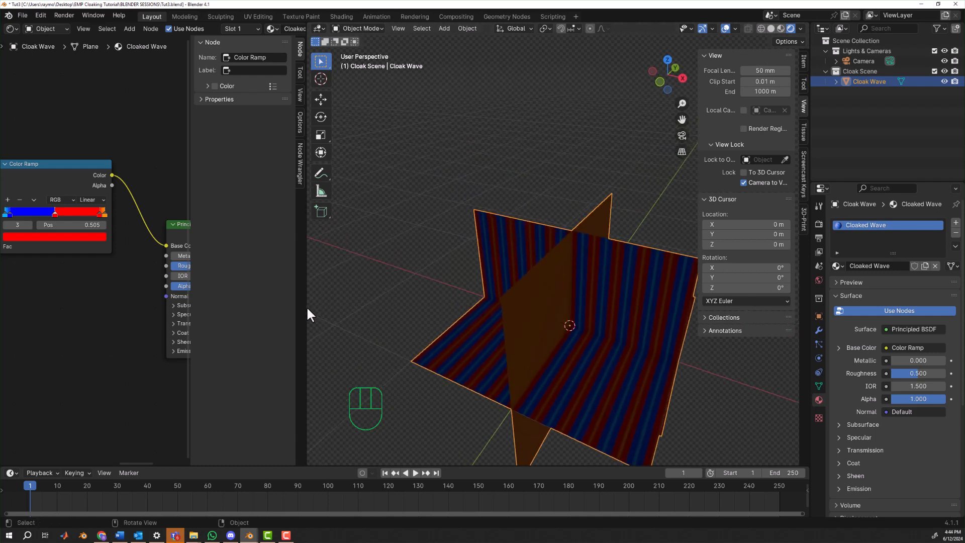
# Widen the node editor again and lower the Principled BSDF's Alpha to 0.298
pyautogui.moveTo(306, 305); pyautogui.dragTo(558, 320)
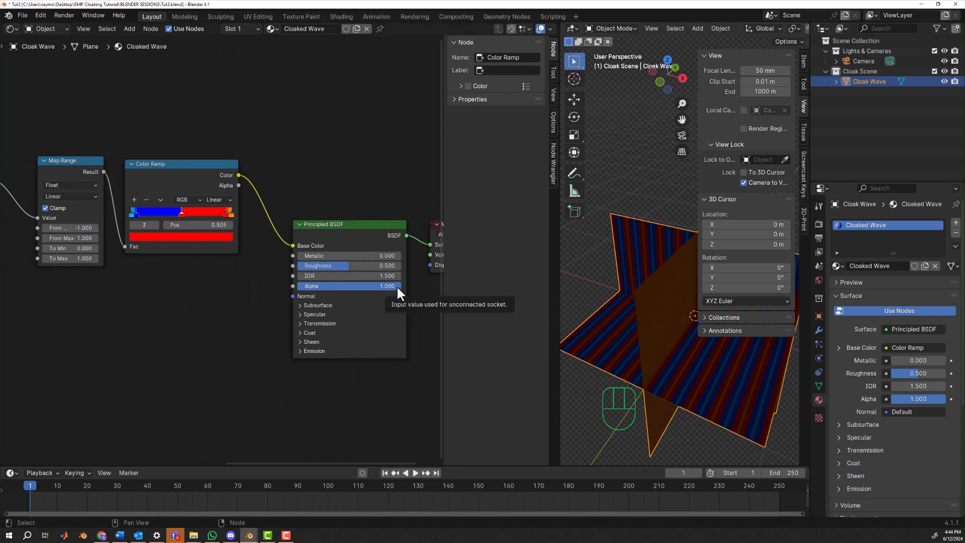
pyautogui.moveTo(396, 285); pyautogui.dragTo(328, 285)
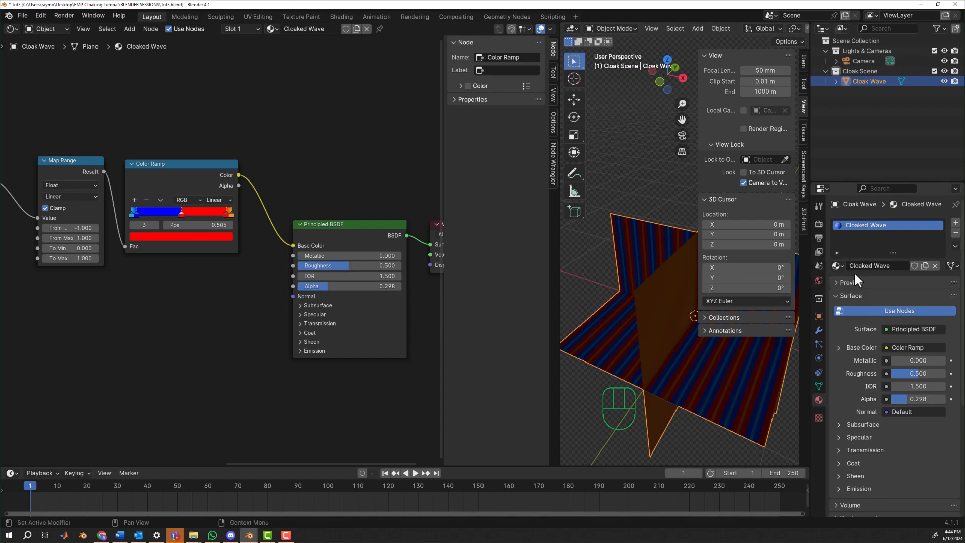
# Choose EEVEE as the scene's render engine
pyautogui.click(819, 223)
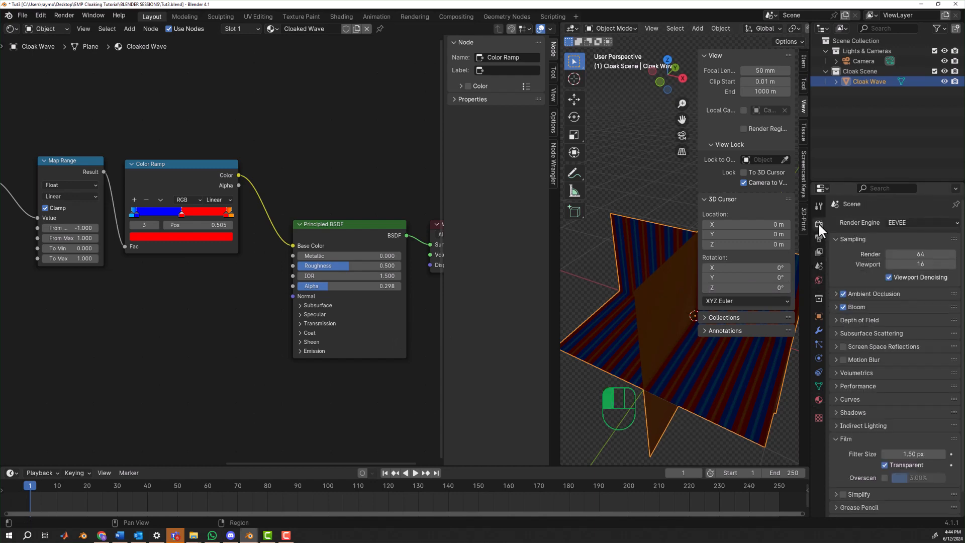
pyautogui.click(910, 222)
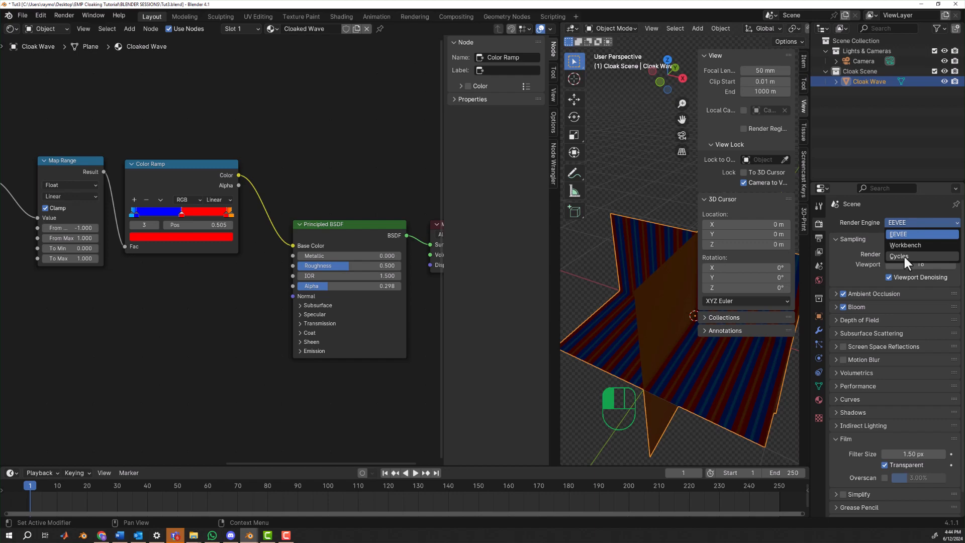
pyautogui.click(906, 234)
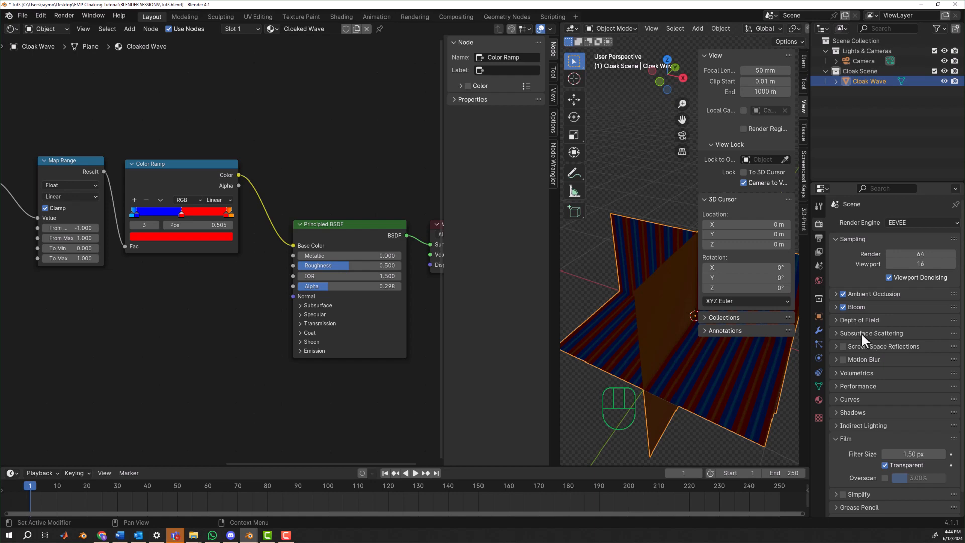
# Set the Cloaked Wave material's Blend Mode to Alpha Blend and its Shadow Mode to Alpha Clip
pyautogui.click(819, 400)
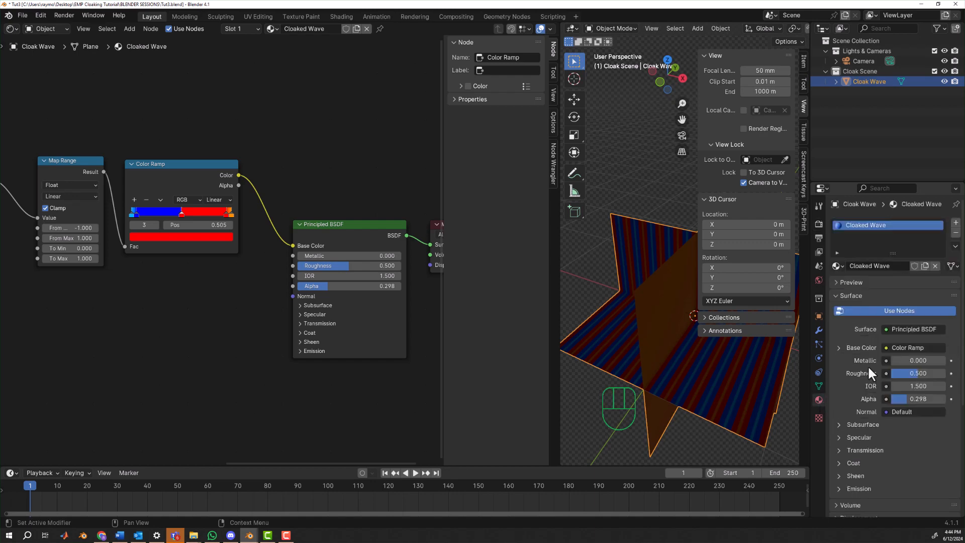
pyautogui.scroll(-8, 863, 372)
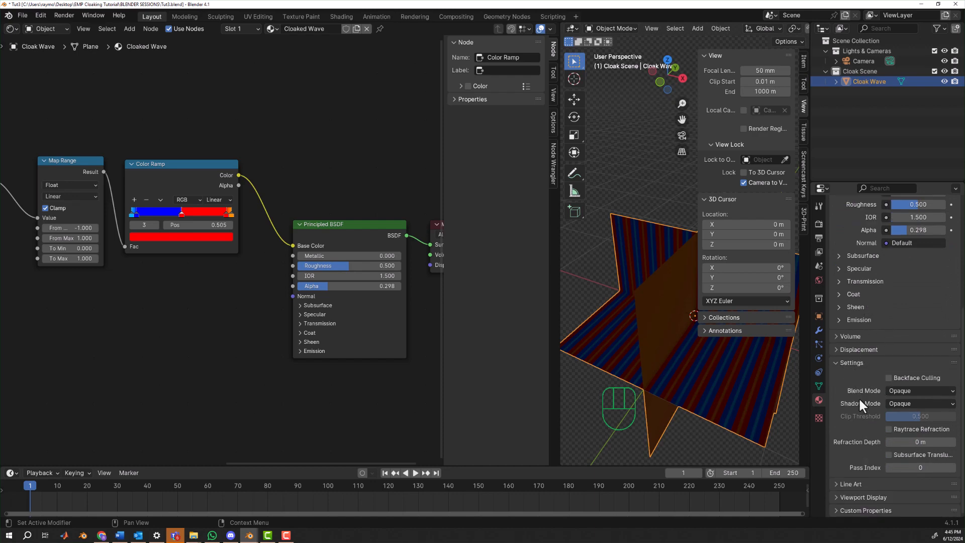
pyautogui.click(907, 389)
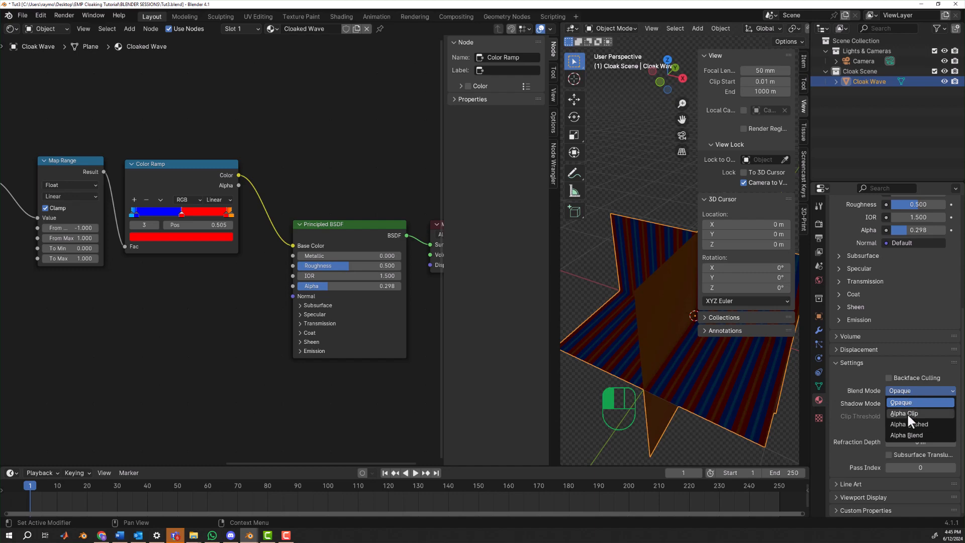
pyautogui.click(902, 435)
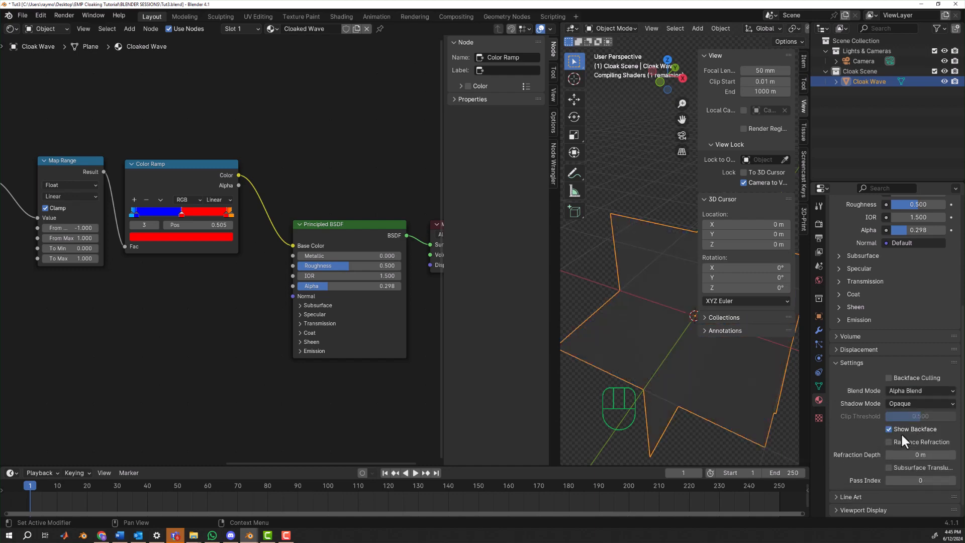
pyautogui.click(903, 403)
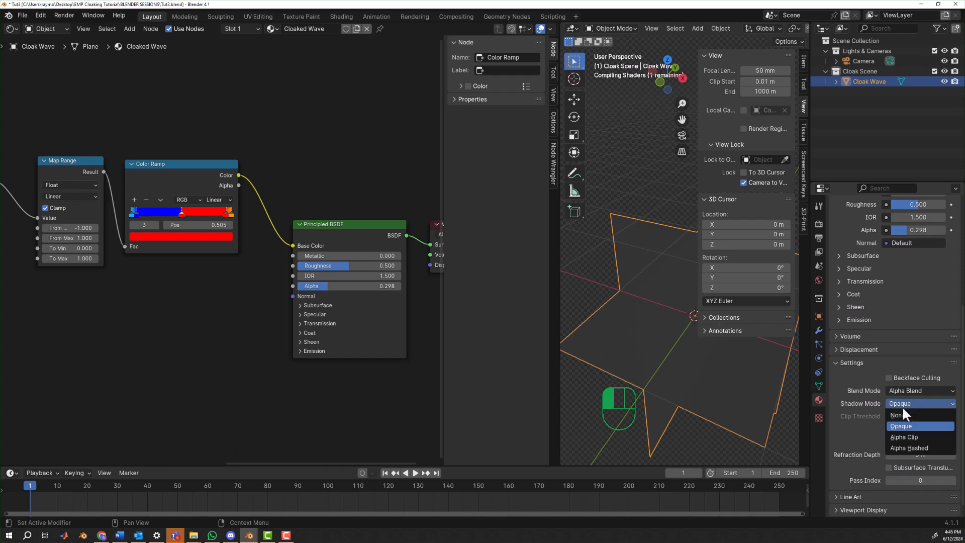
pyautogui.click(901, 436)
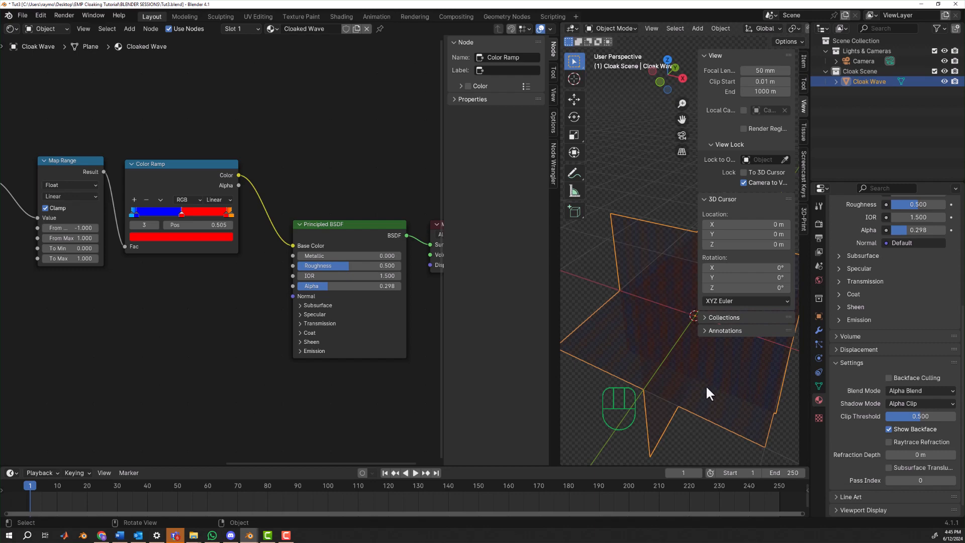
# Raise the Principled BSDF's Alpha to 0.858 to make the planes less transparent
pyautogui.moveTo(692, 361); pyautogui.dragTo(697, 349, button='middle')
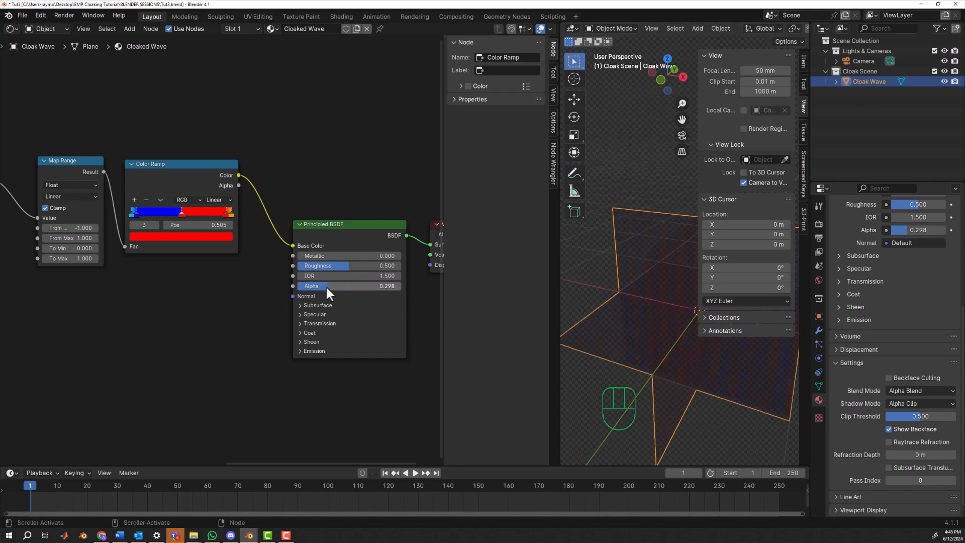
pyautogui.moveTo(325, 285); pyautogui.dragTo(387, 285)
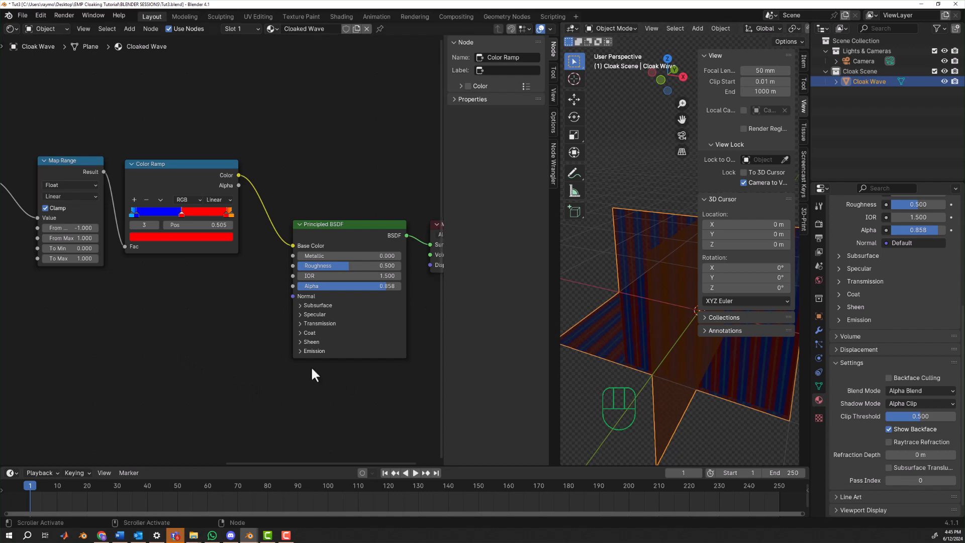
# Expand the Principled BSDF's Emission settings and connect the Color Ramp's Color output to the Emission Color input
pyautogui.click(300, 350)
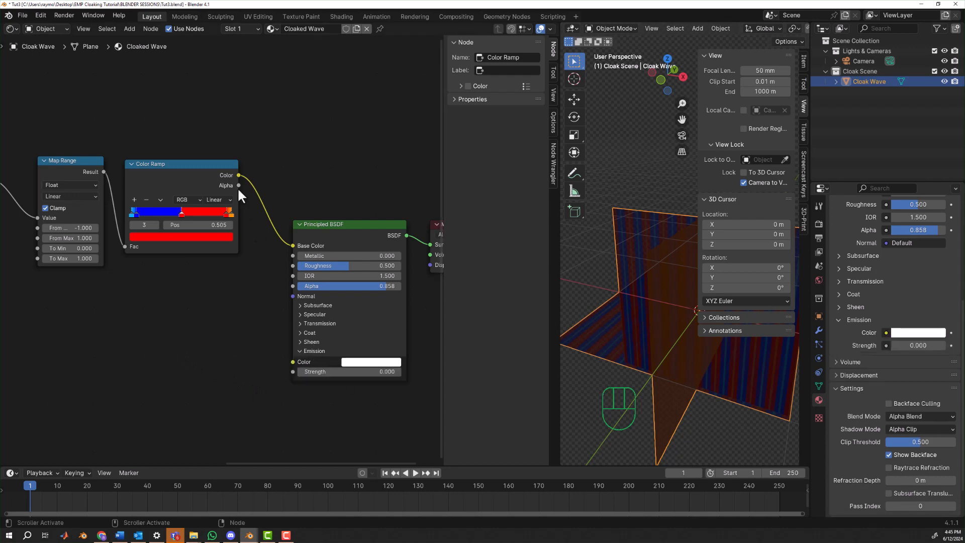
pyautogui.moveTo(238, 175); pyautogui.dragTo(292, 362)
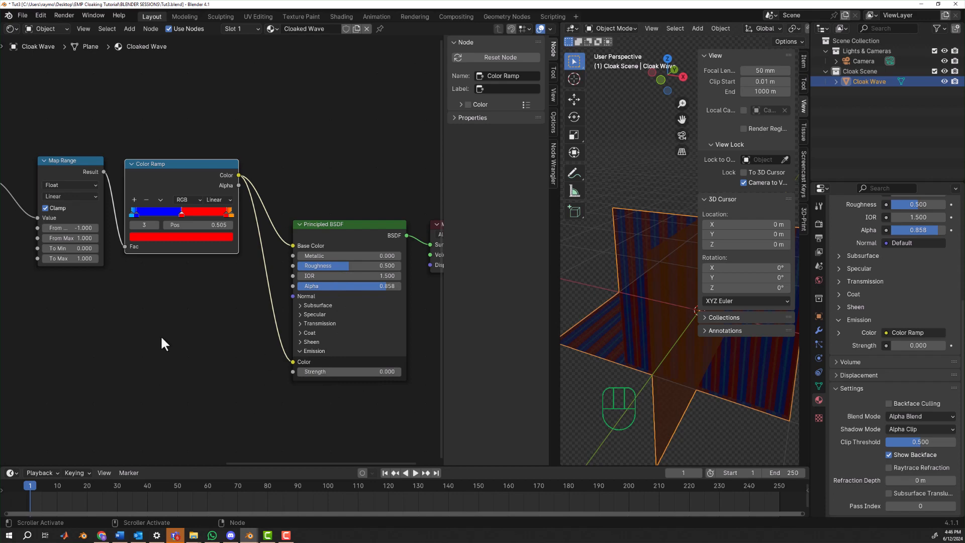
pyautogui.moveTo(131, 321); pyautogui.dragTo(169, 318, button='middle')
pyautogui.scroll(-1, 169, 319)
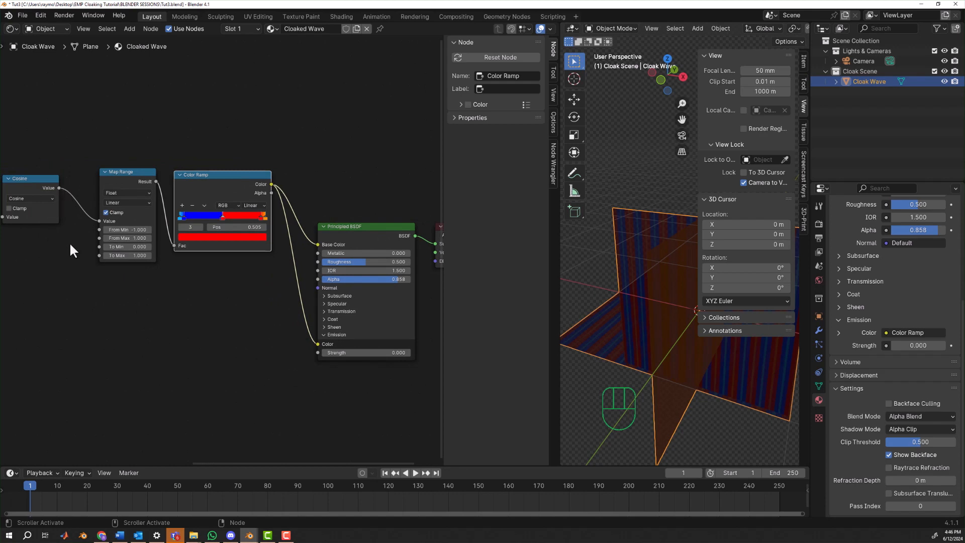
pyautogui.moveTo(70, 239); pyautogui.dragTo(92, 237, button='middle')
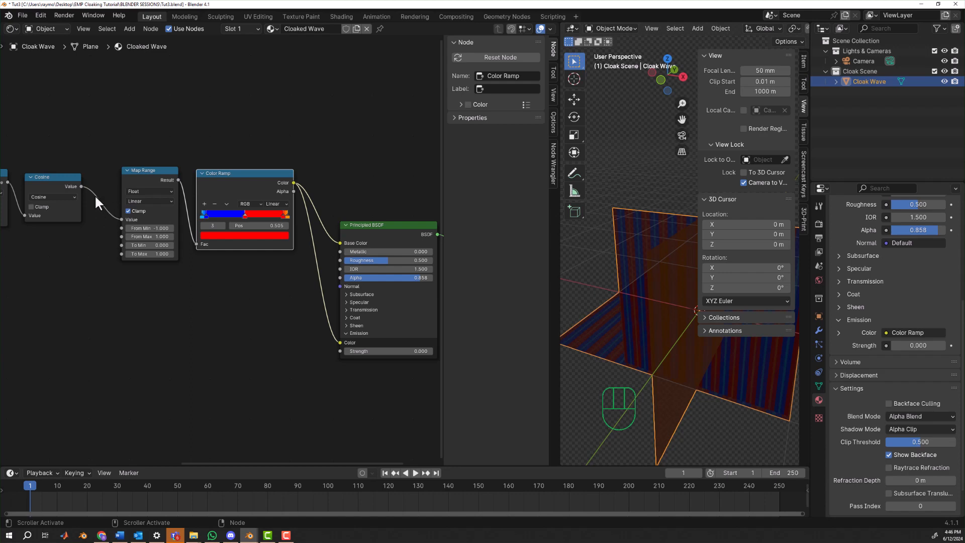
# Duplicate the Cosine math node, place the copy below the Map Range node and set its operation to Absolute
pyautogui.moveTo(101, 254); pyautogui.dragTo(193, 258, button='middle')
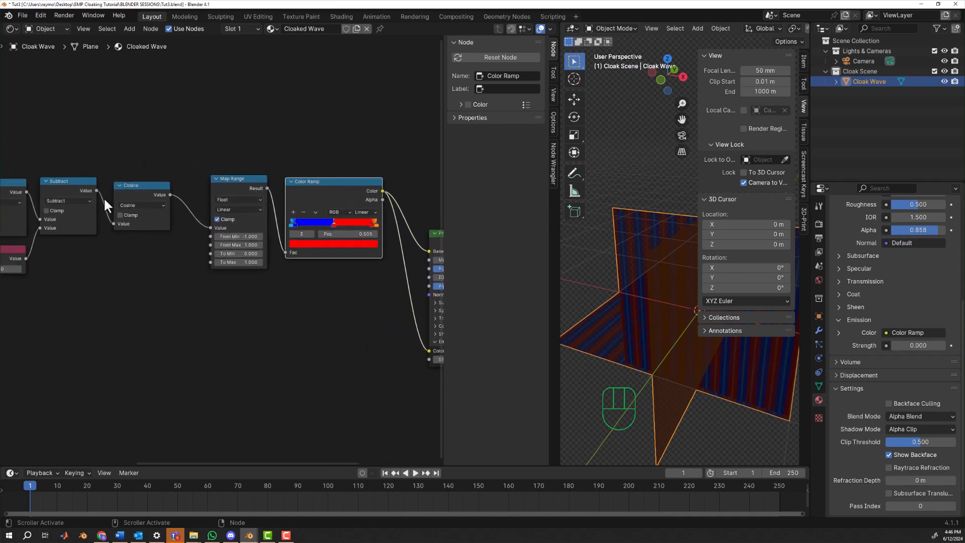
pyautogui.click(81, 181)
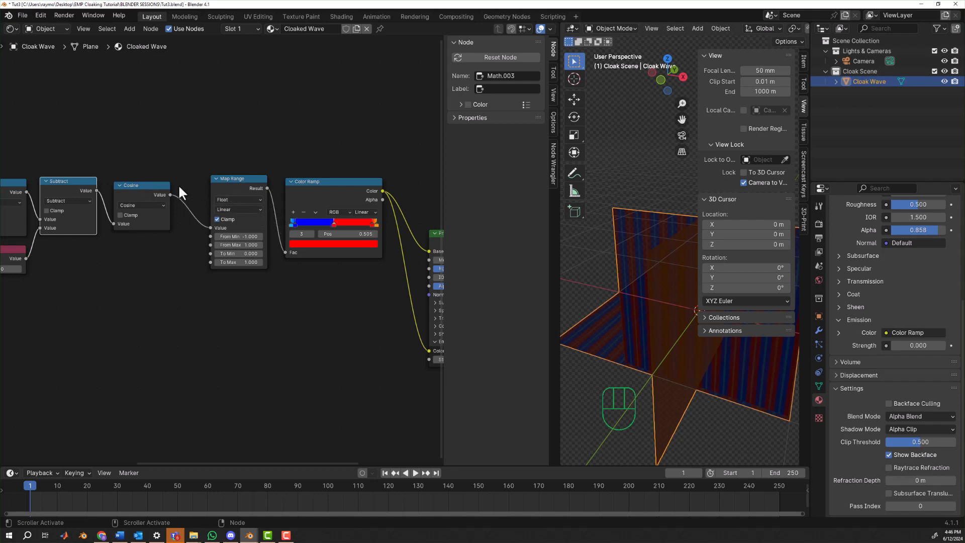
pyautogui.click(151, 183)
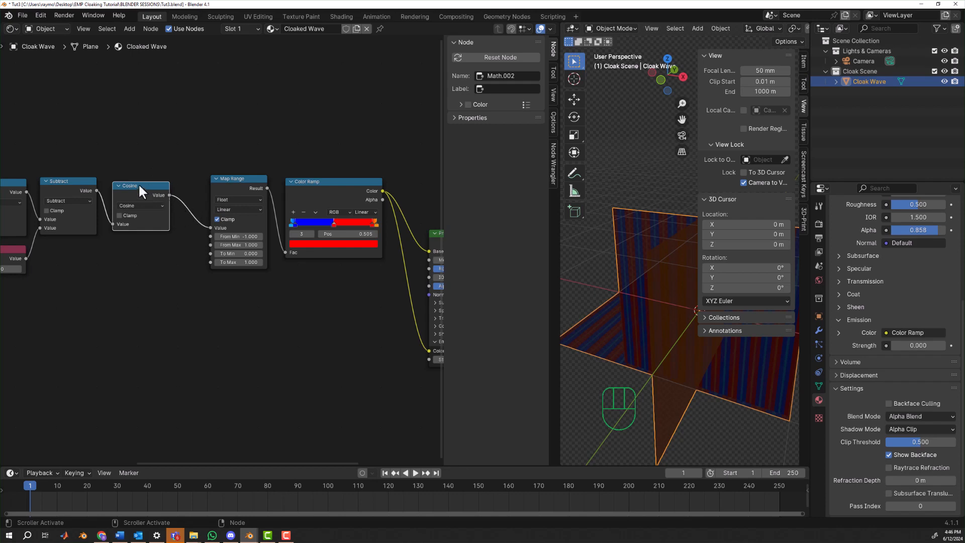
pyautogui.hotkey('shift', 'd')
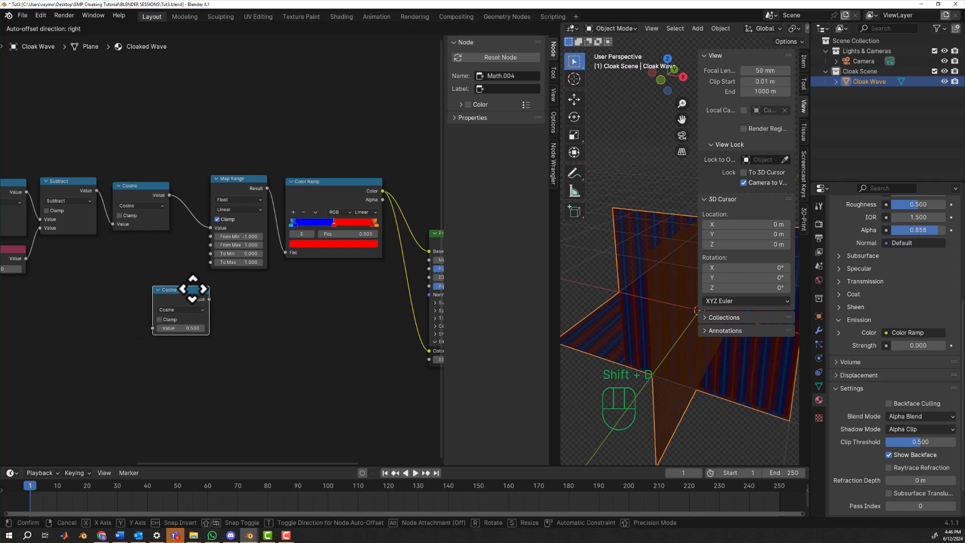
pyautogui.click(234, 285)
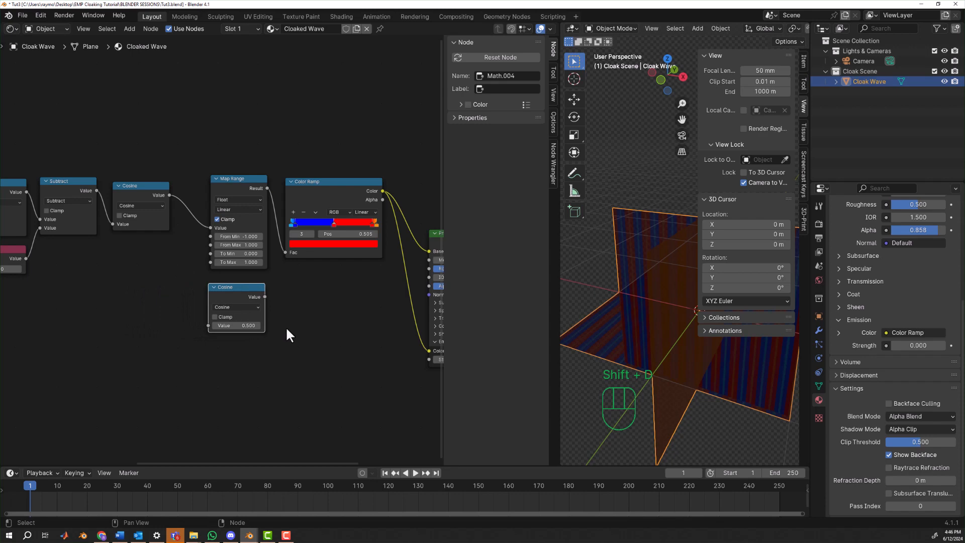
pyautogui.click(246, 306)
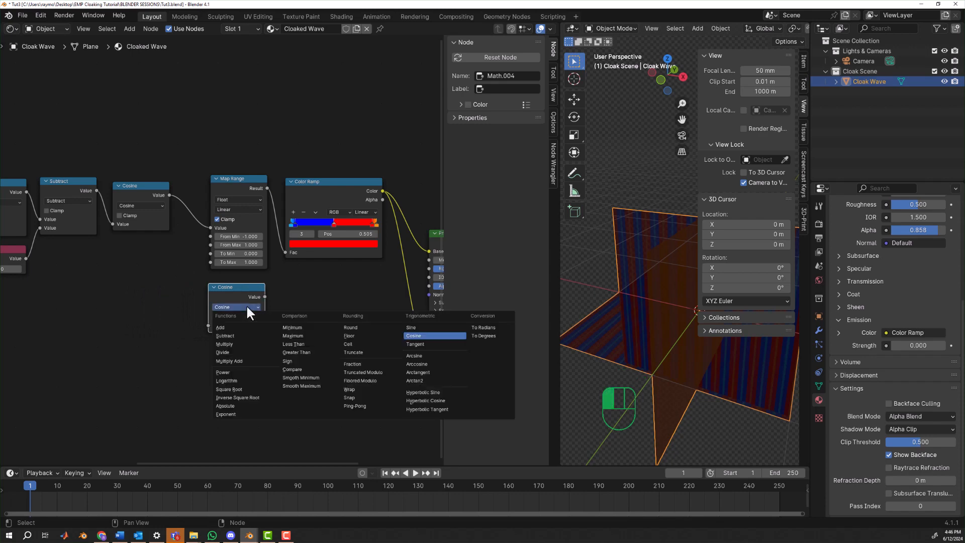
pyautogui.click(233, 405)
# Feed the Cosine node's Value into the Absolute node and connect its output to the Principled BSDF's Alpha and Emission Strength inputs
pyautogui.moveTo(169, 195); pyautogui.dragTo(208, 325)
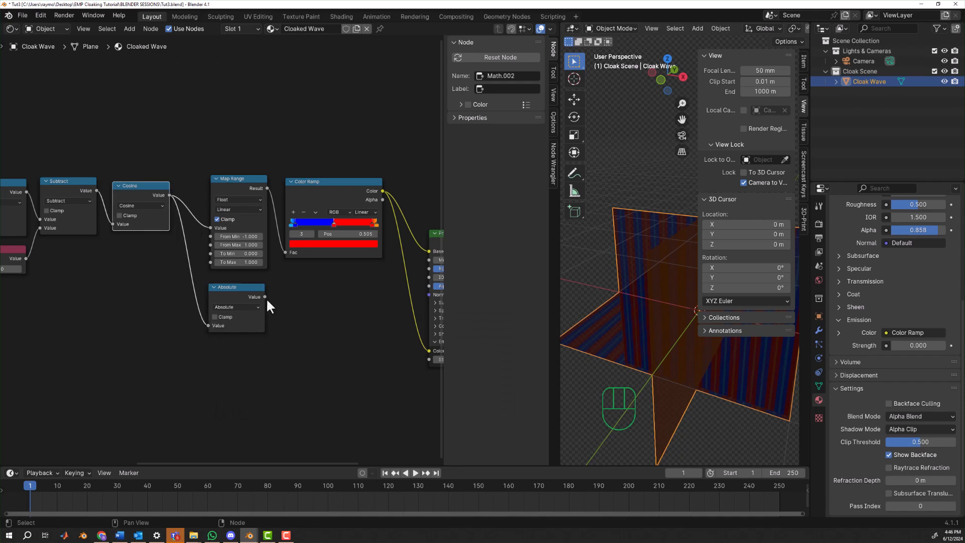
pyautogui.moveTo(240, 285); pyautogui.dragTo(245, 289)
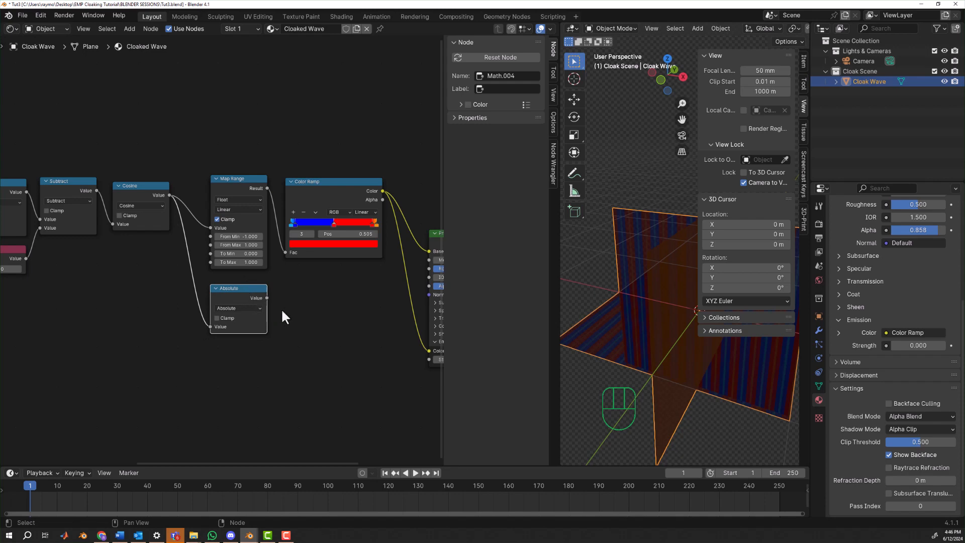
pyautogui.moveTo(279, 312); pyautogui.dragTo(182, 339, button='middle')
pyautogui.moveTo(158, 316); pyautogui.dragTo(315, 316)
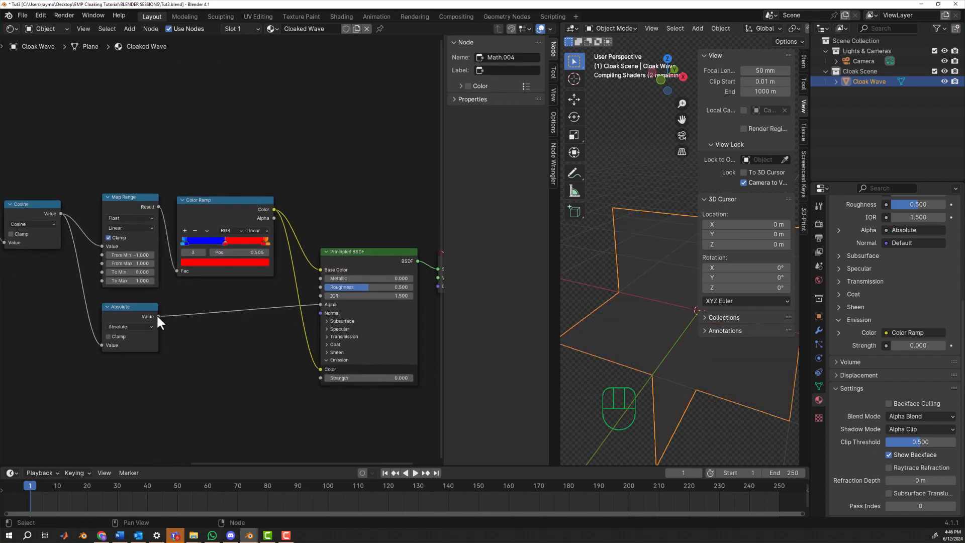
pyautogui.moveTo(158, 316); pyautogui.dragTo(320, 378)
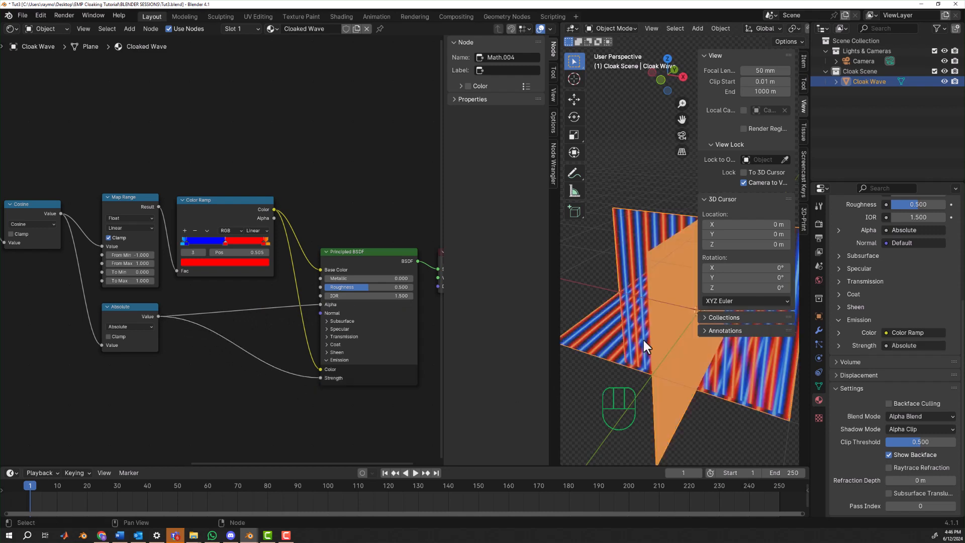
# Preview the wave's motion on the planes by raising the Phase value to 22.6, and reset Phase to 0
pyautogui.moveTo(644, 339)
pyautogui.mouseDown(button='middle')
pyautogui.moveTo(645, 329)
pyautogui.moveTo(650, 348)
pyautogui.moveTo(649, 330)
pyautogui.mouseUp(button='middle')
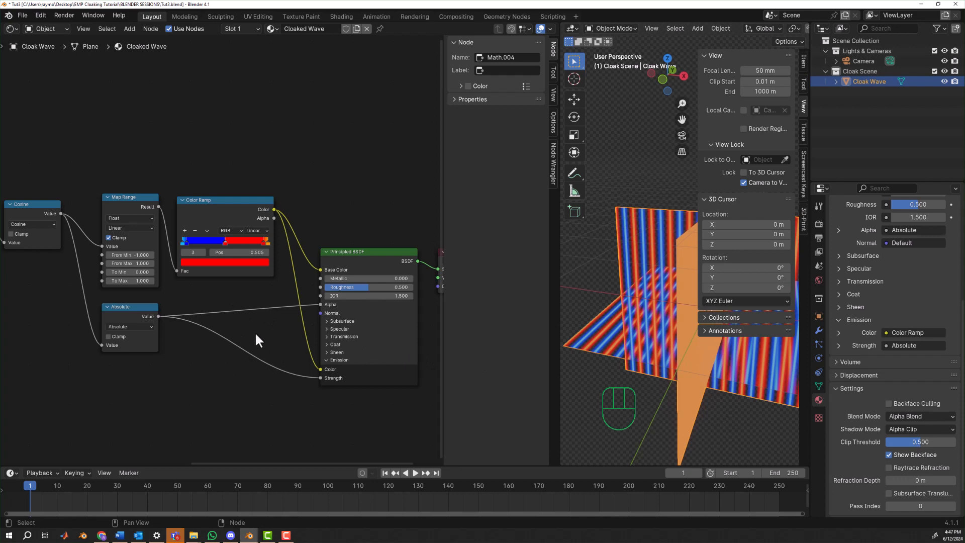
pyautogui.moveTo(677, 350); pyautogui.dragTo(609, 327, button='middle')
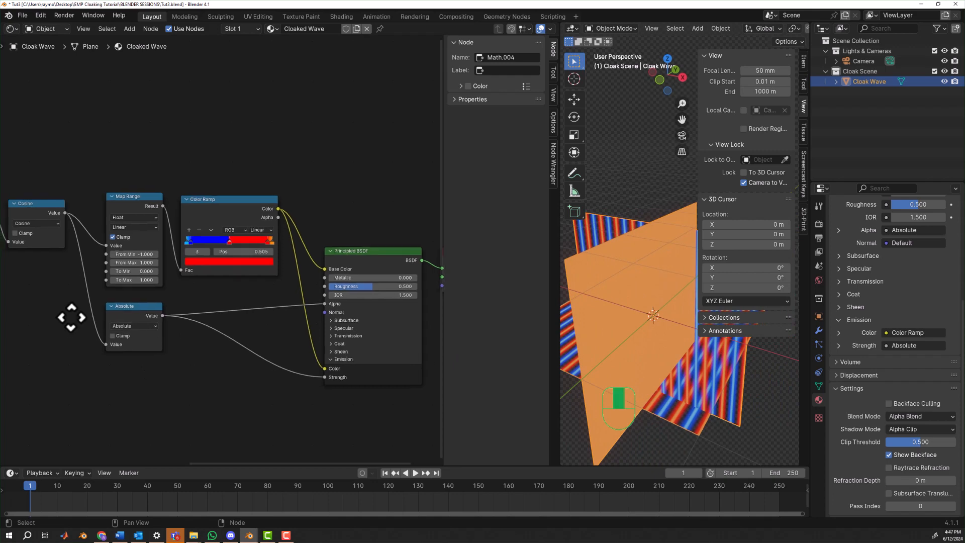
pyautogui.moveTo(69, 319); pyautogui.dragTo(246, 302, button='middle')
pyautogui.moveTo(143, 321); pyautogui.dragTo(197, 304, button='middle')
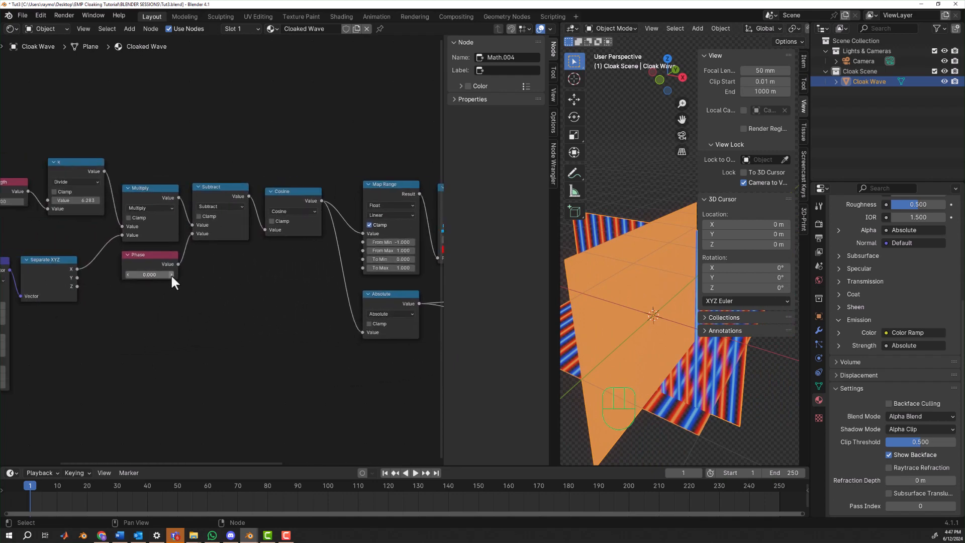
pyautogui.moveTo(171, 274); pyautogui.dragTo(284, 274)
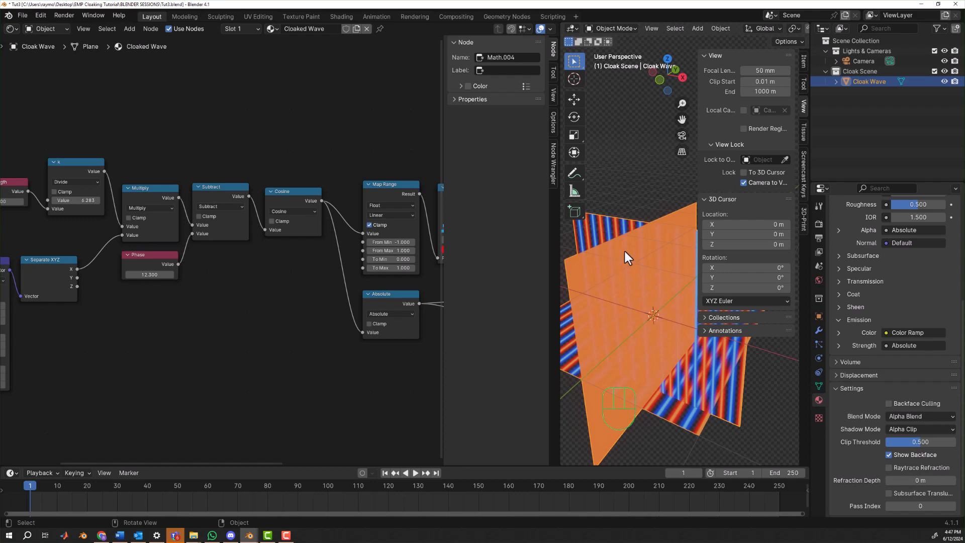
pyautogui.click(172, 274)
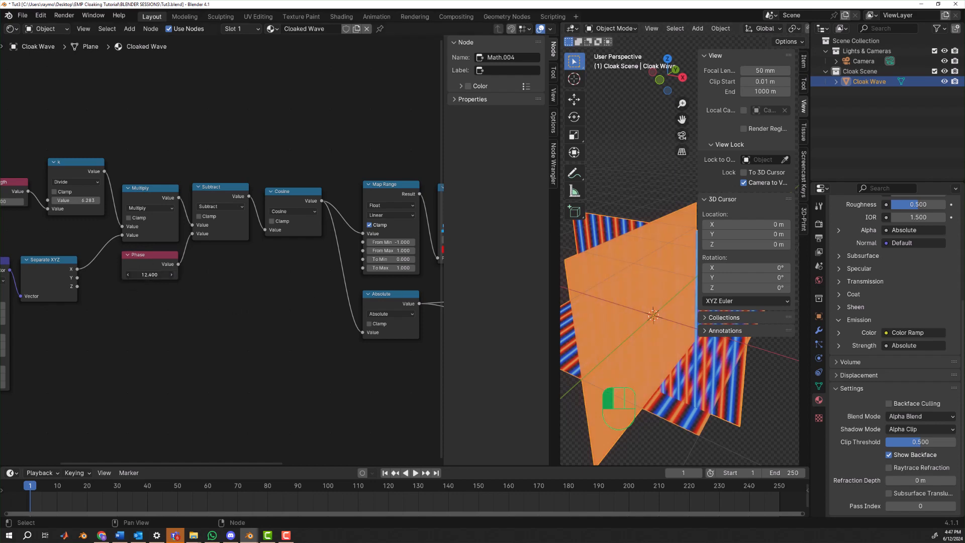
pyautogui.moveTo(150, 274); pyautogui.dragTo(309, 274)
pyautogui.click(162, 276)
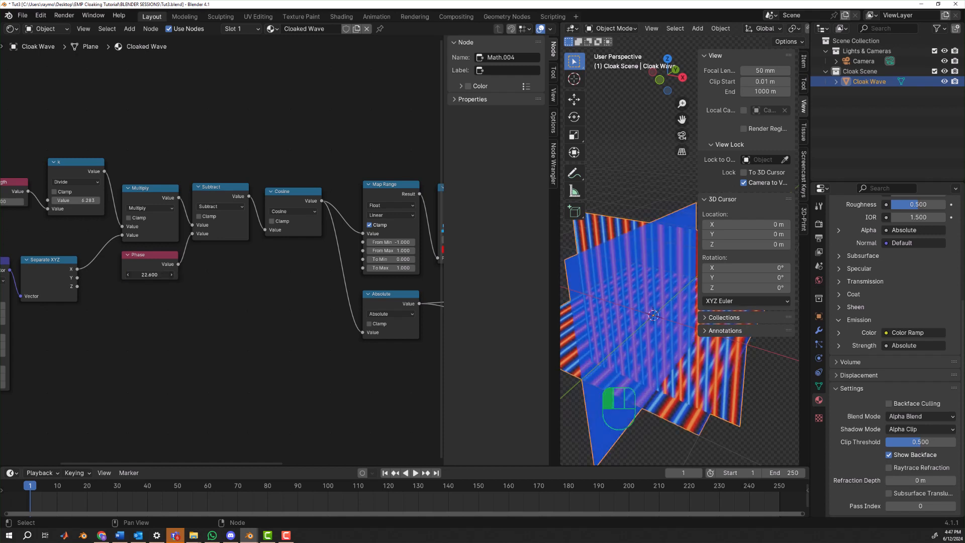
pyautogui.write('0')
pyautogui.press('Return')
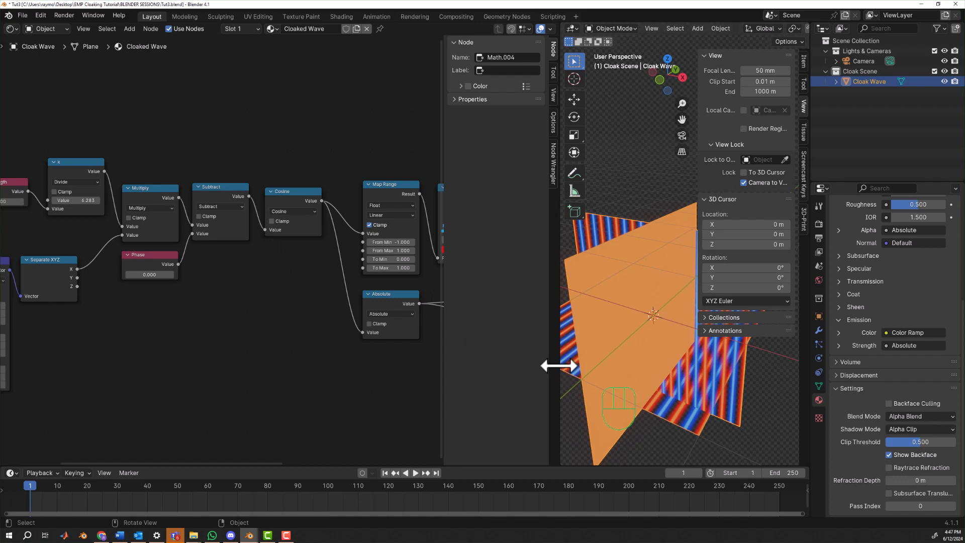
# Widen the 3D viewport by narrowing the shader editor beside it
pyautogui.moveTo(560, 367); pyautogui.dragTo(393, 359)
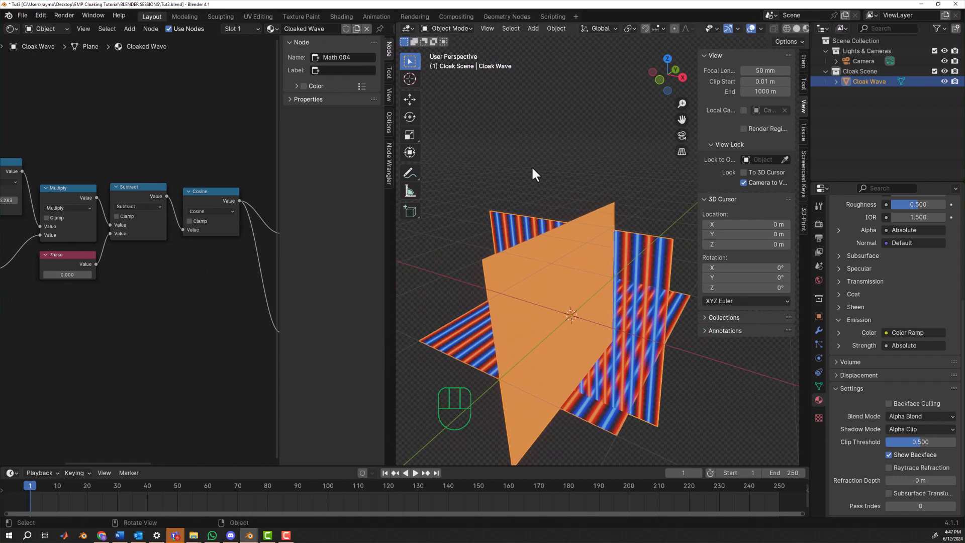